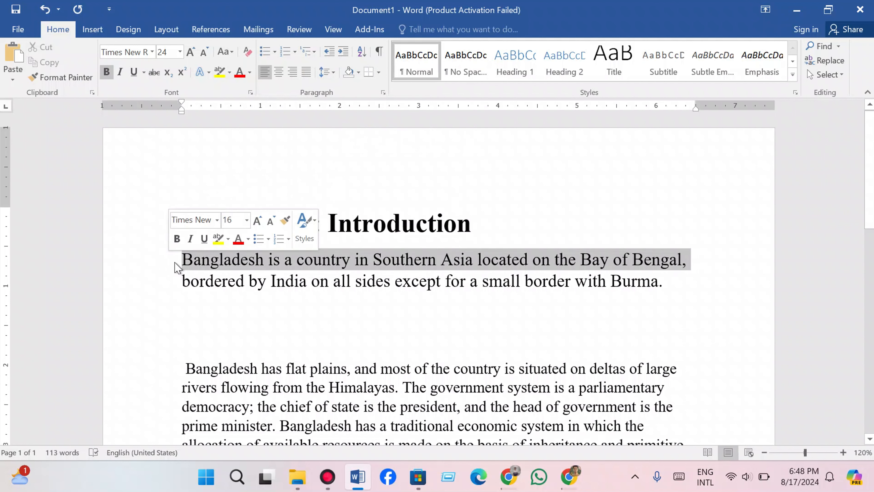
Format the paragraph beginning "Bangladesh is a country in Southern Asia" below the title as a round bullet point
click(175, 270)
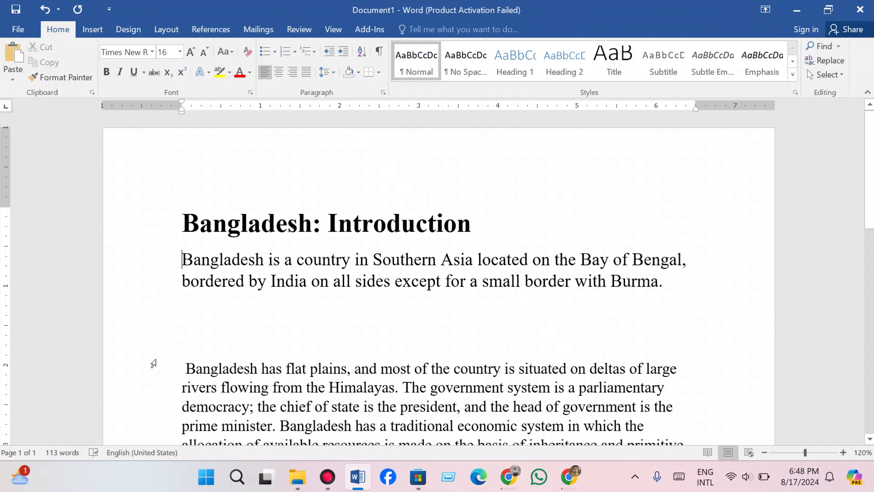
scroll(189, 337, down, 2)
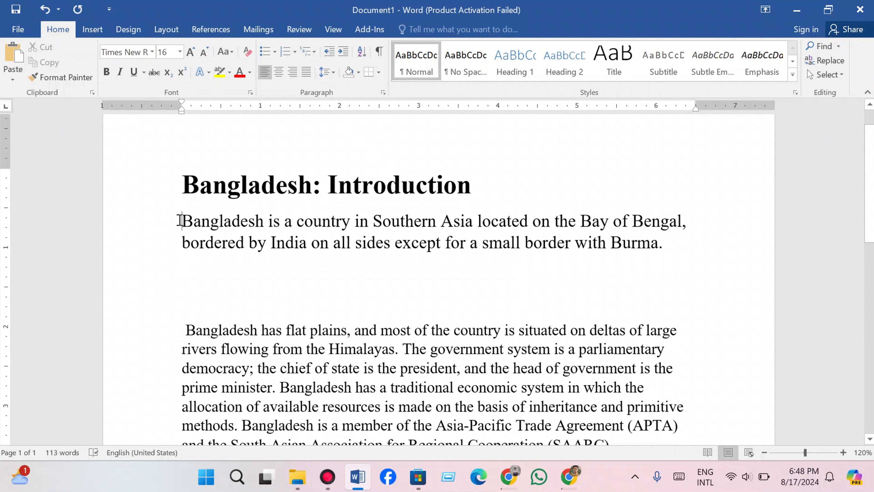
drag(181, 220, 653, 278)
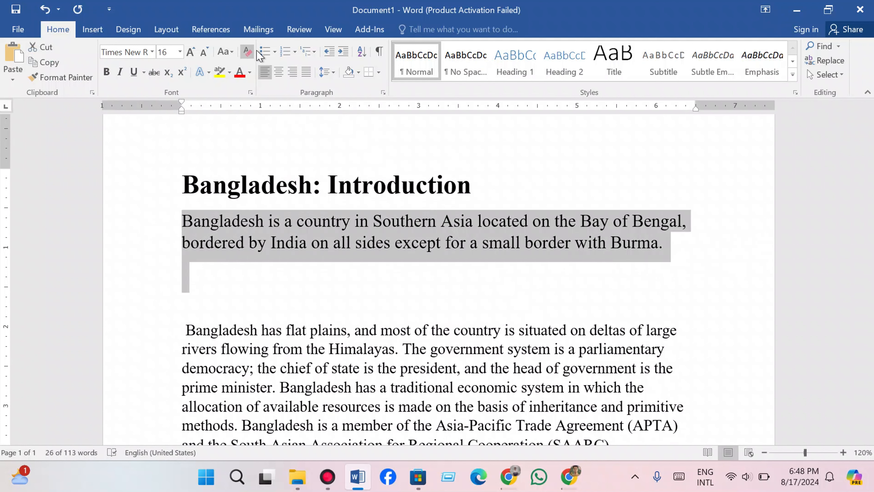
click(264, 52)
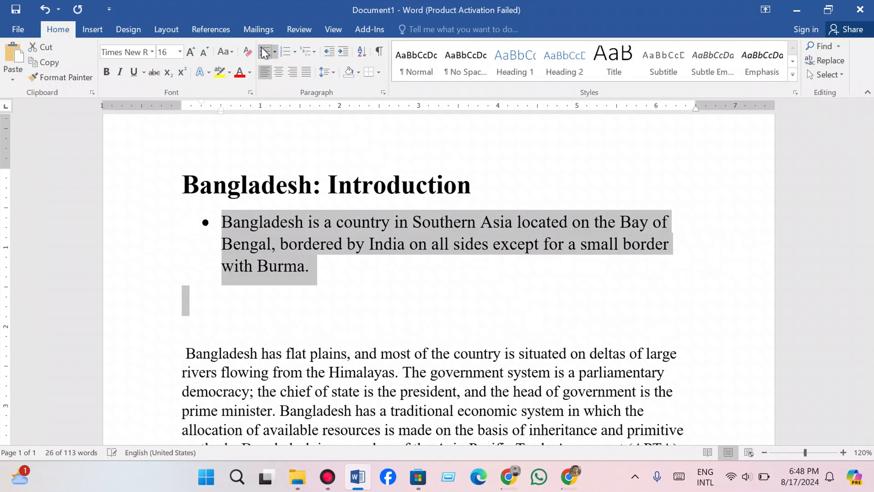
click(224, 293)
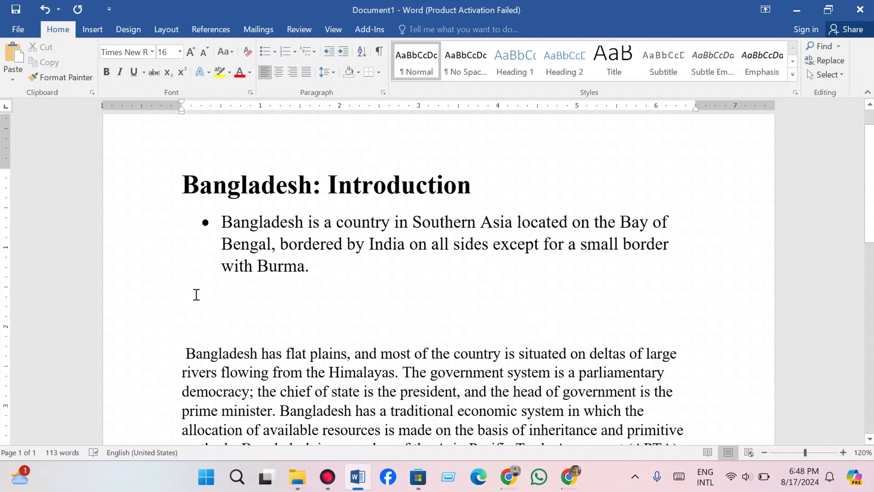
Split the paragraph beginning "Bangladesh has flat plains" into separate paragraphs after "deltas of large", "parliamentary" and "in which the", adding blank lines
drag(189, 343, 667, 356)
click(581, 297)
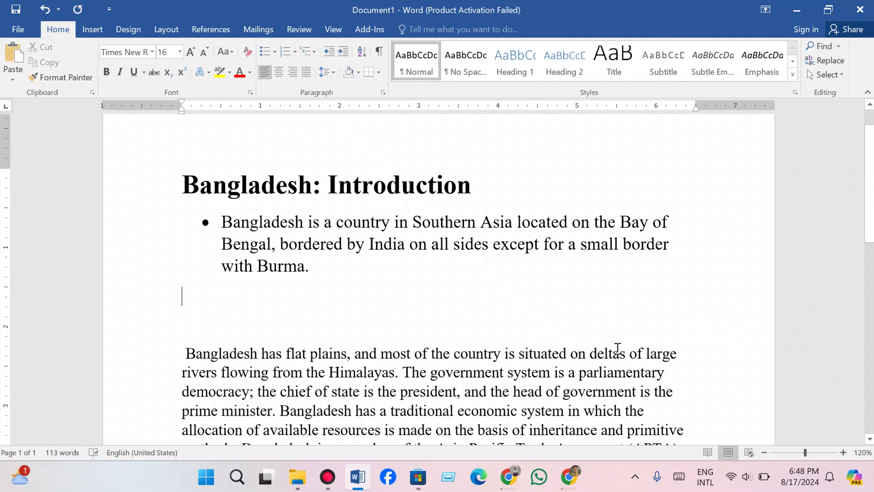
click(689, 353)
key(Return)
key(Return)
scroll(633, 368, down, 2)
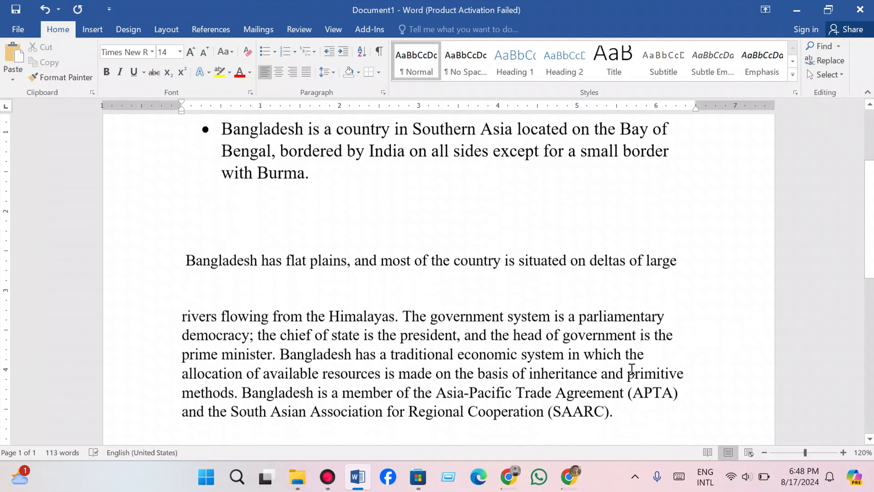
key(Return)
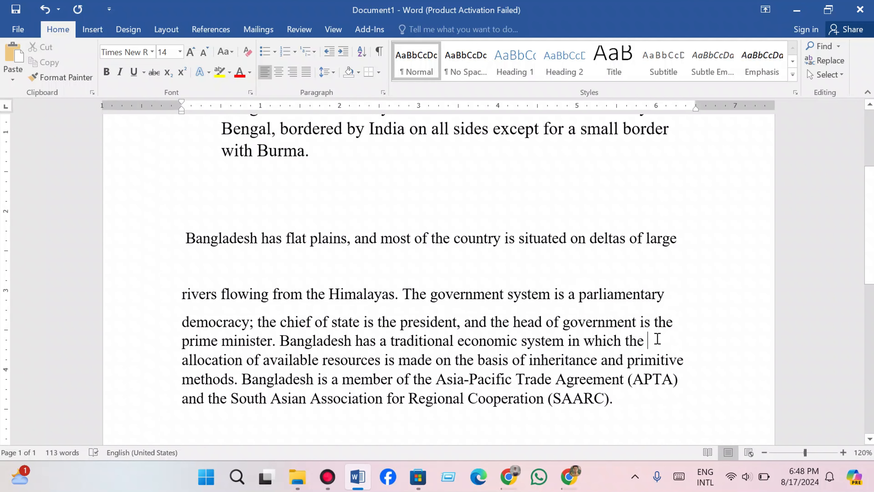
key(Return)
key(Return)
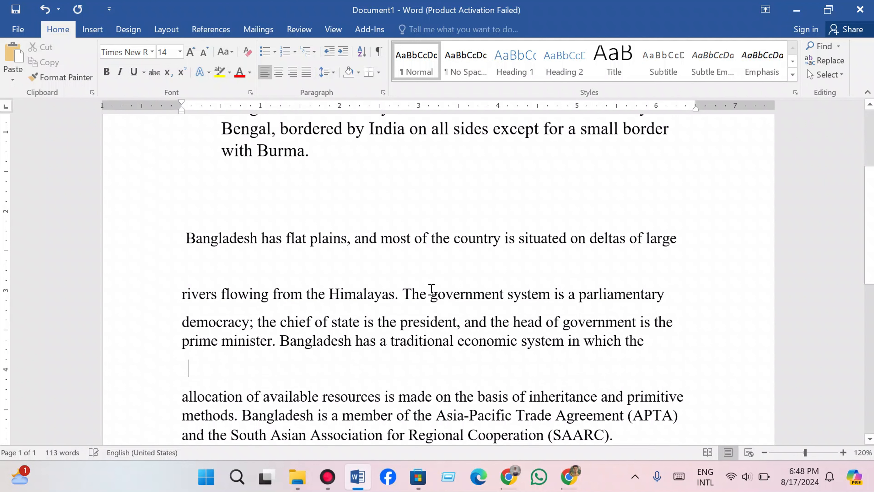
Apply round bullets to the split paragraphs from "Bangladesh has flat plains" through "in which the"
drag(185, 209, 240, 362)
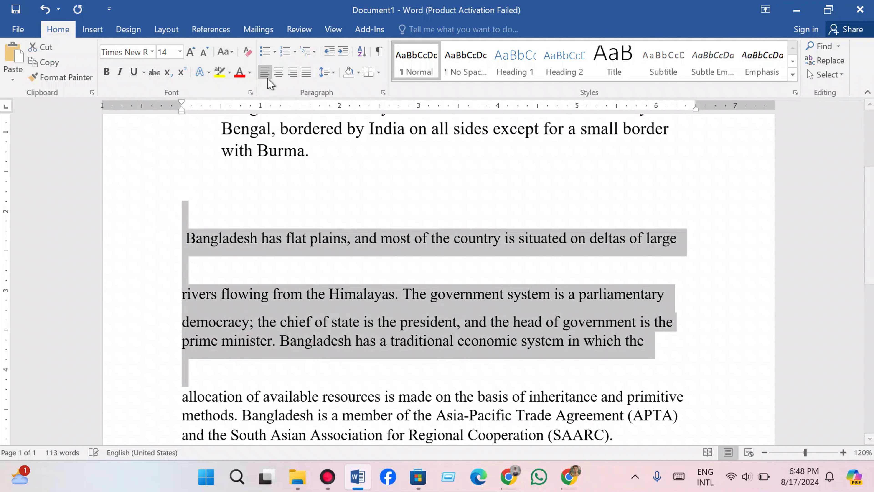
click(265, 51)
scroll(242, 252, down, 1)
scroll(243, 253, down, 1)
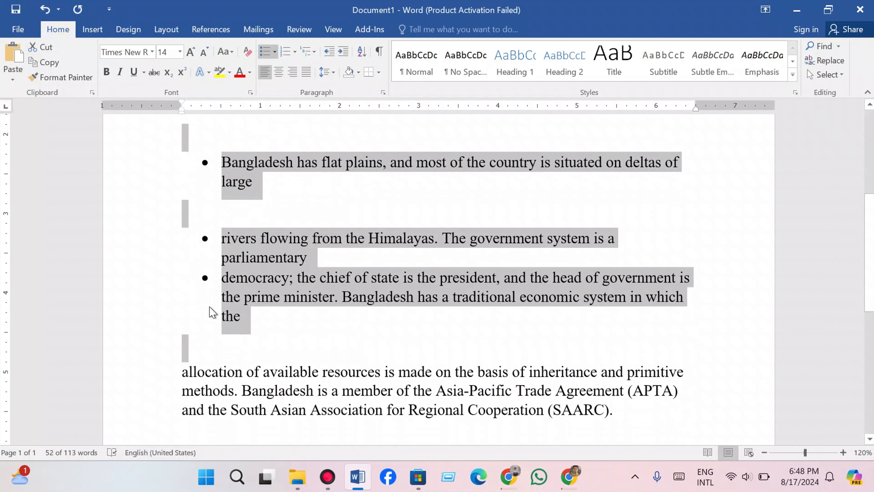
click(147, 286)
scroll(189, 281, up, 2)
scroll(199, 266, up, 2)
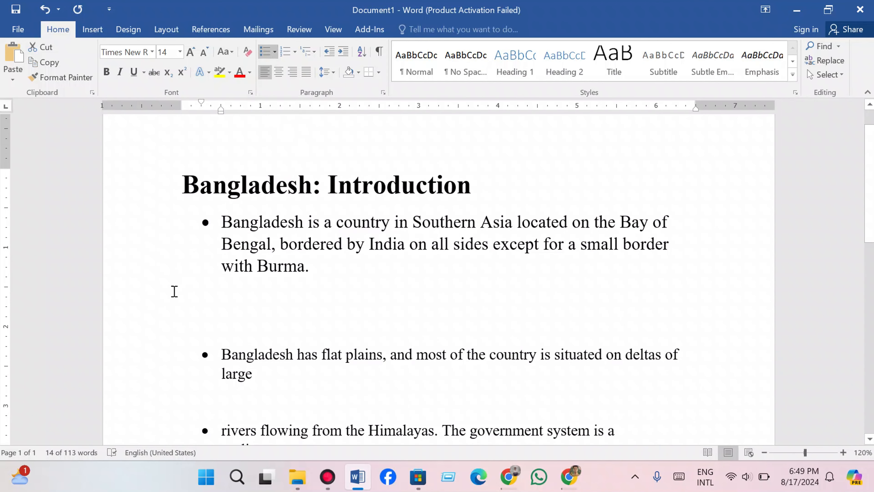
Remove the bullets from all the bulleted paragraphs below the title by setting the bullet style to None
drag(171, 222, 249, 392)
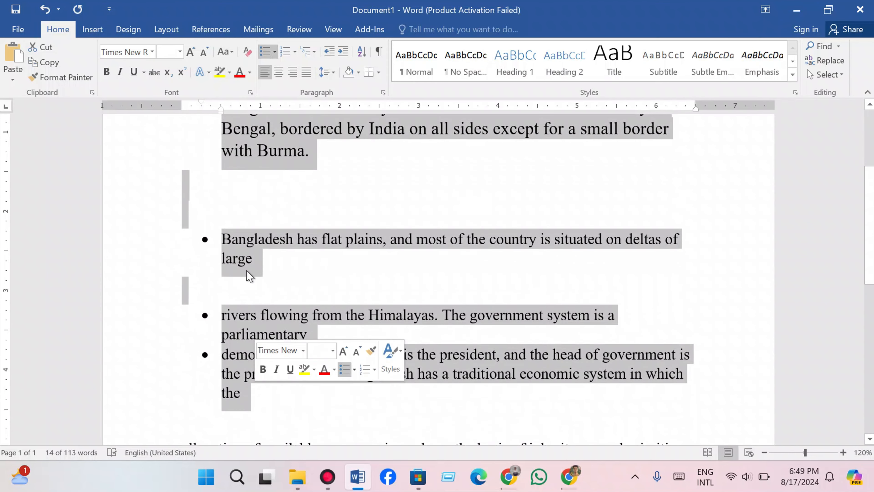
click(274, 52)
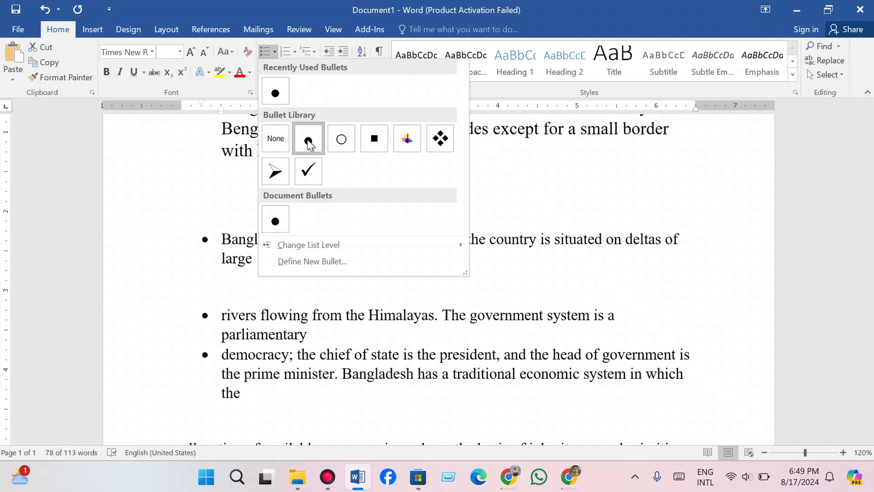
click(282, 130)
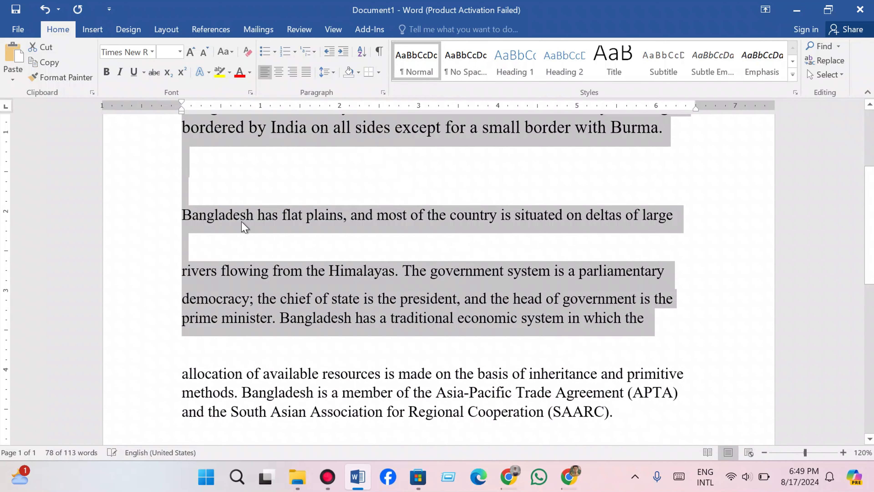
Turn the selected paragraphs below the title into a numbered list in the 1. 2. 3. format
scroll(245, 227, up, 3)
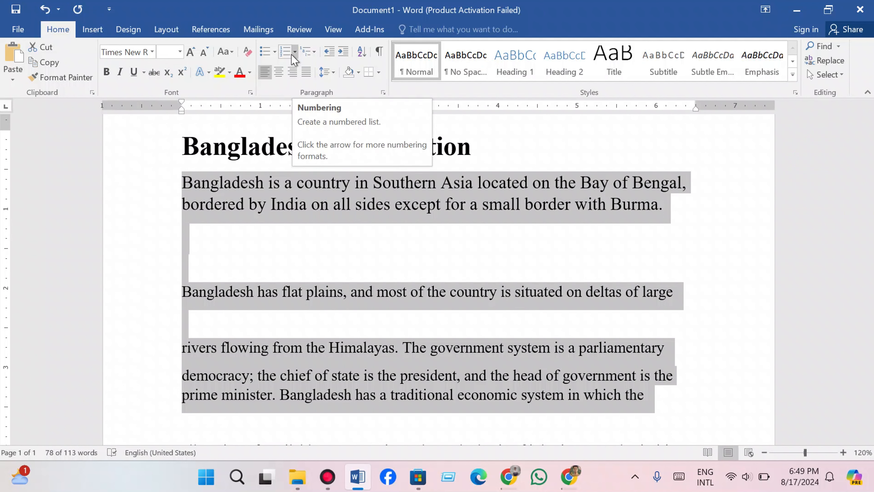
click(285, 52)
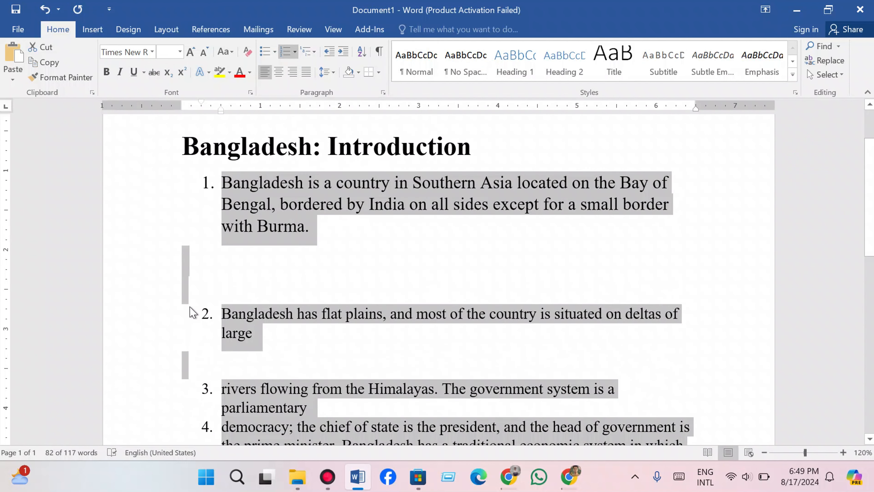
scroll(190, 309, down, 4)
scroll(220, 321, up, 7)
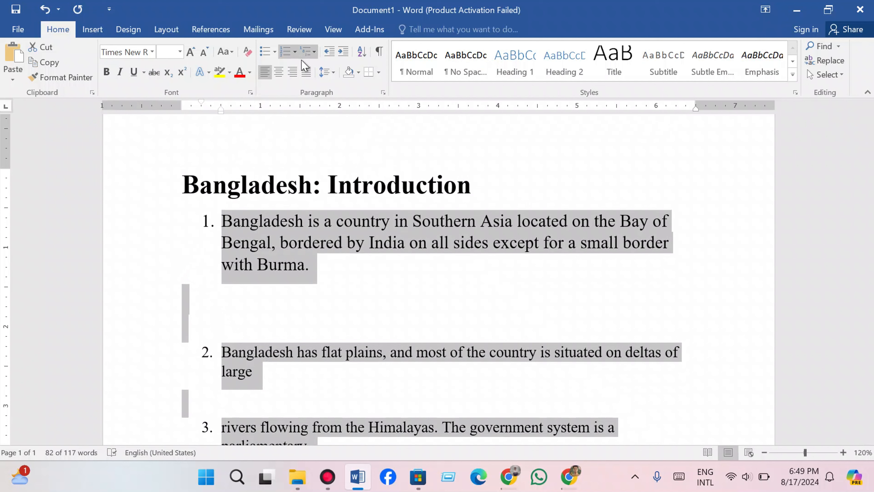
Turn off numbering for the selected paragraphs, preview the numbering library and choose None
click(284, 52)
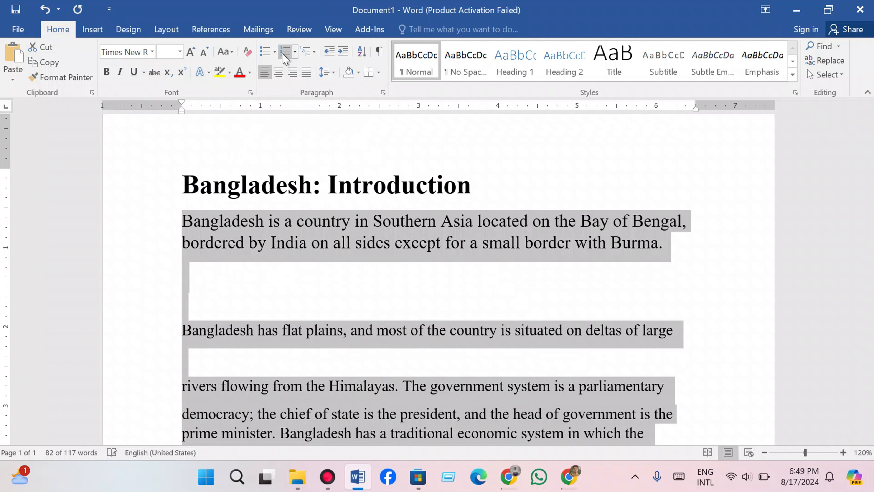
click(295, 52)
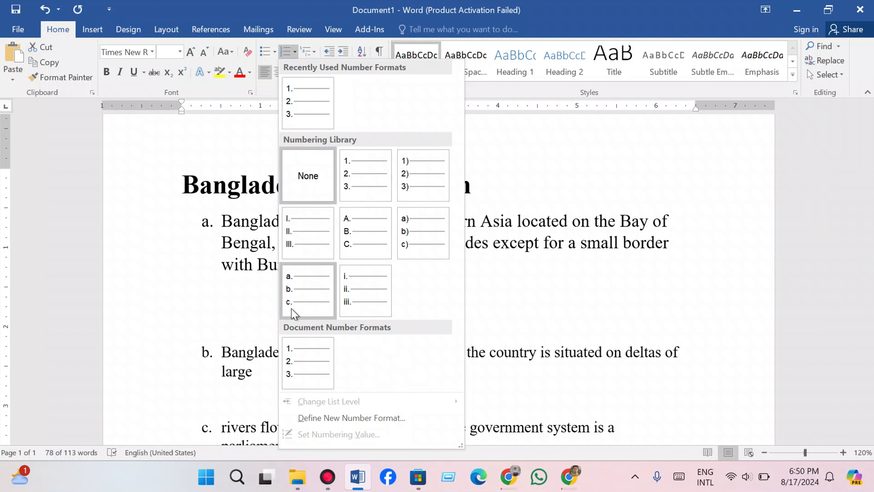
click(308, 169)
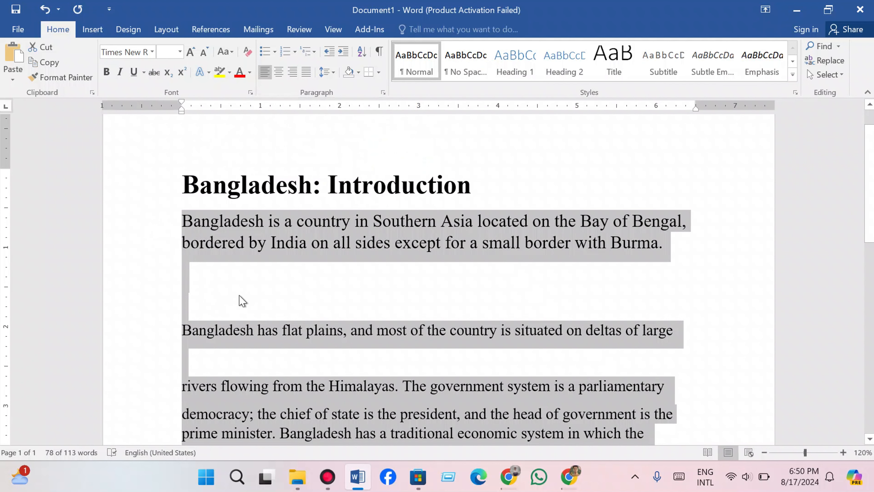
Apply the "Article I. / Section 1.01 / (a)" multilevel list format to the selected paragraphs
click(308, 52)
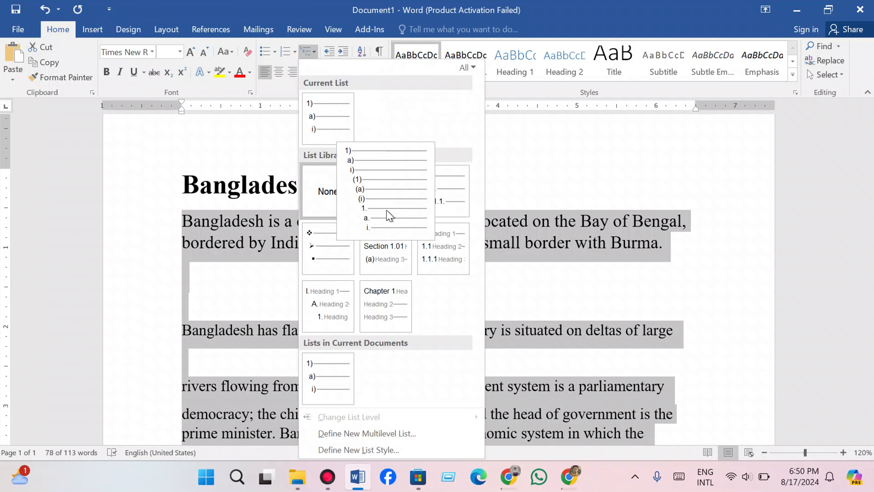
click(384, 262)
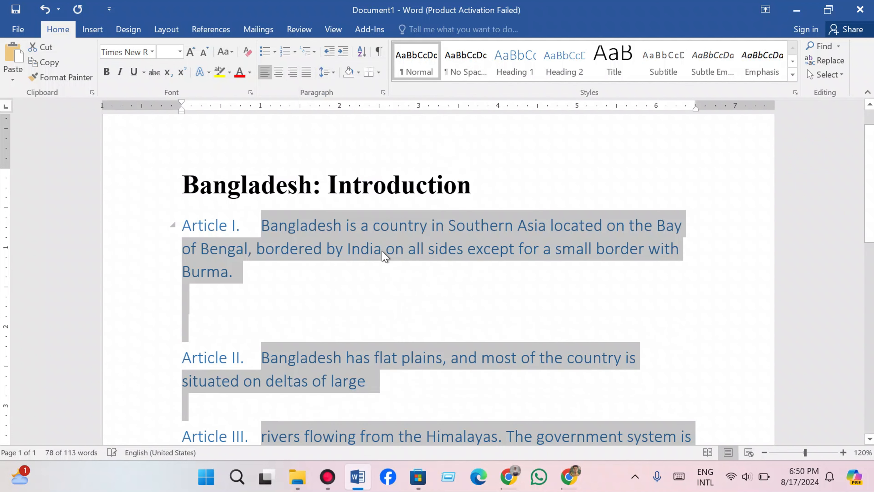
scroll(358, 284, down, 3)
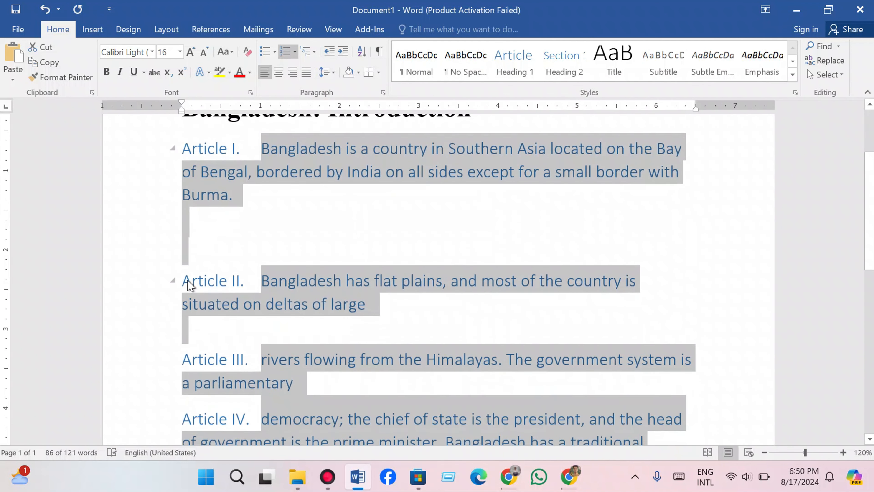
scroll(248, 231, up, 2)
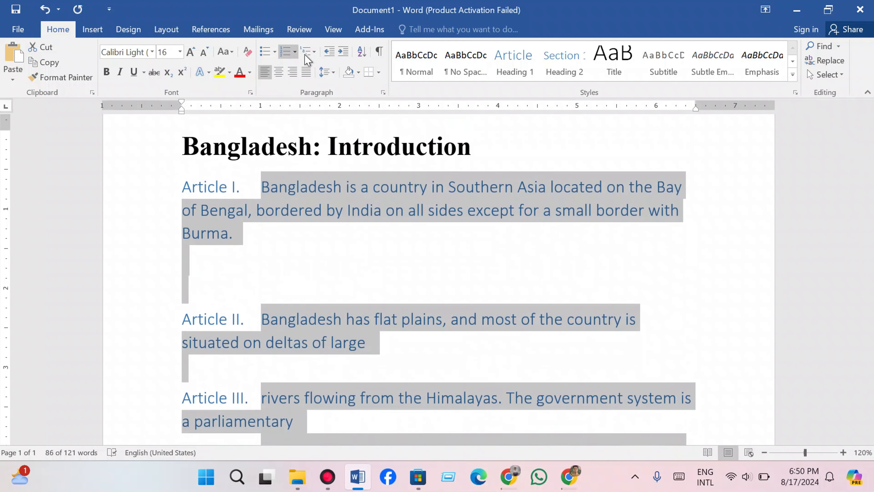
Change the selected paragraphs' multilevel list to the 1) a) i) format
click(314, 54)
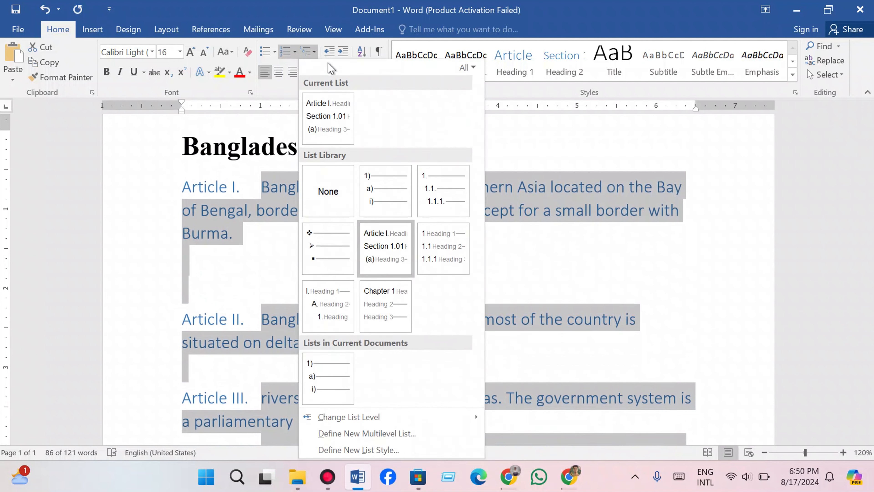
key(Escape)
key(ctrl+z)
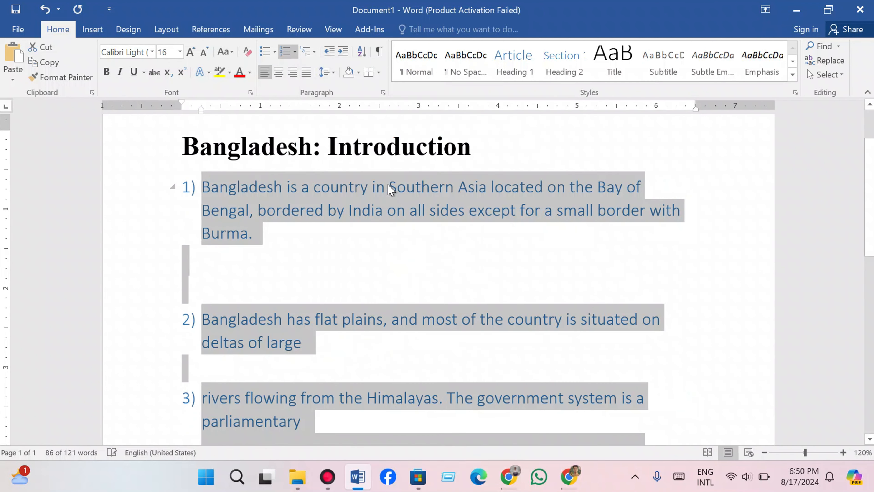
click(312, 52)
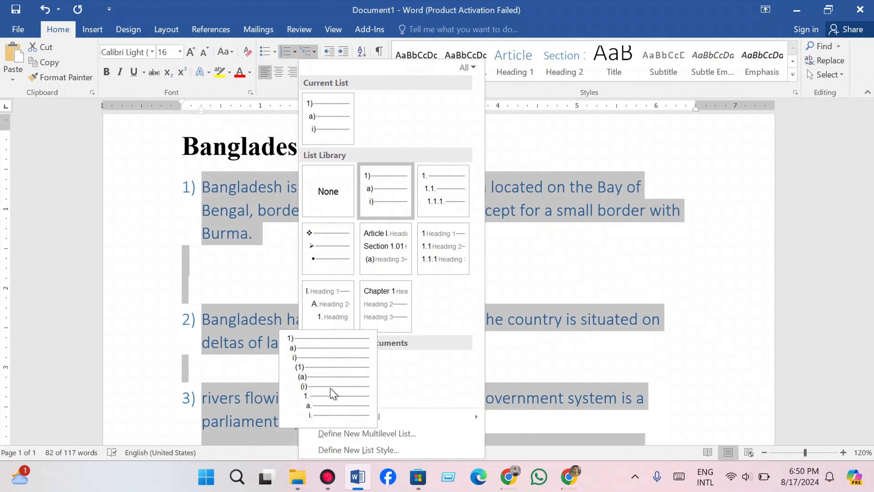
click(330, 389)
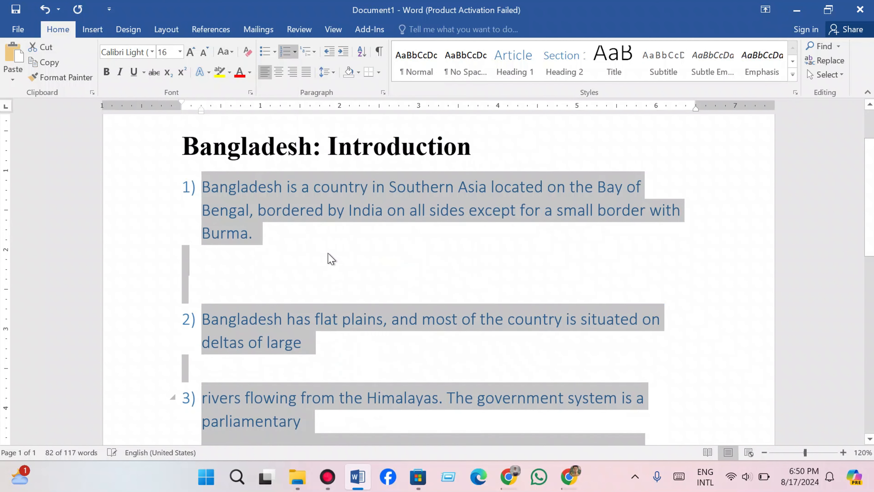
Undo the multilevel list formatting so the paragraphs are back to plain, unnumbered text
scroll(330, 256, down, 2)
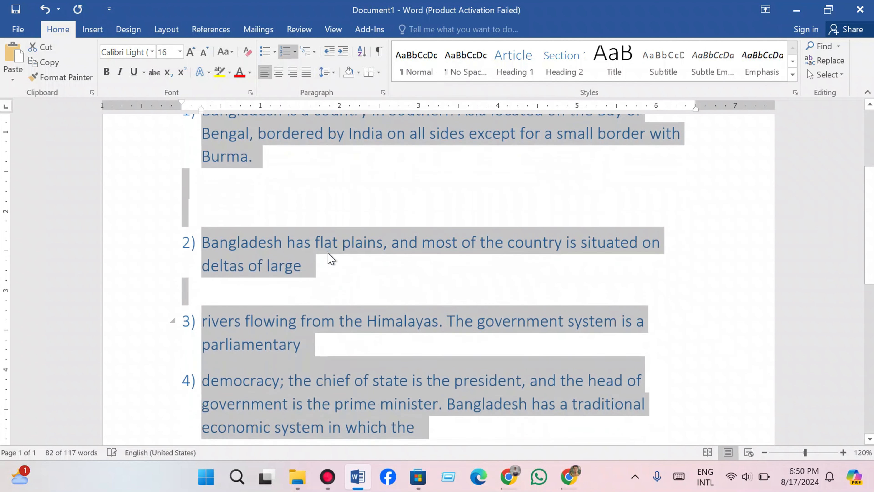
click(309, 49)
click(284, 53)
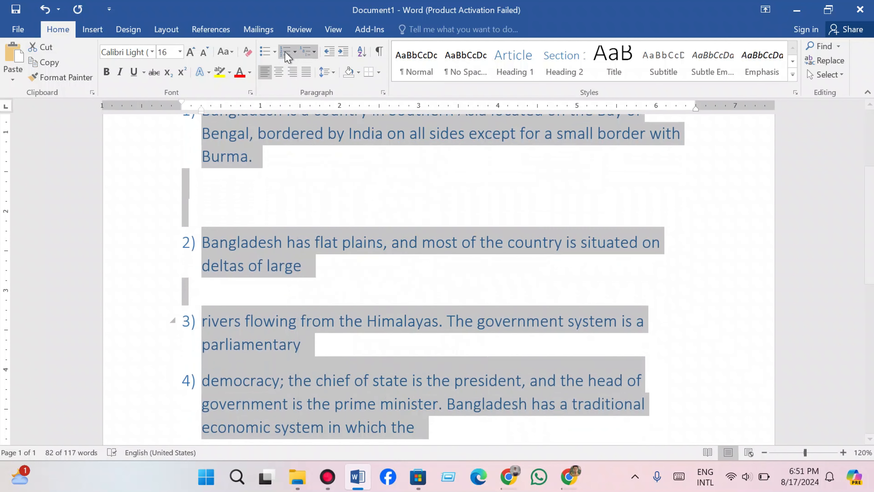
click(285, 51)
key(ctrl+z)
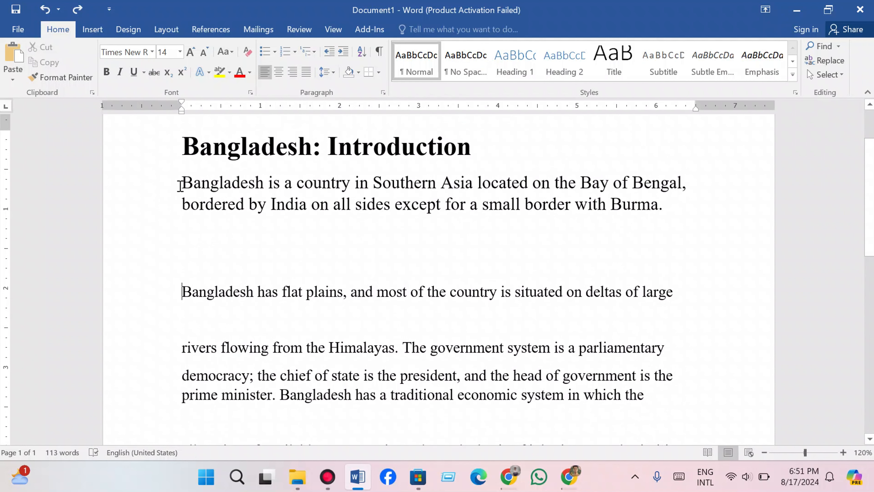
Increase the left indent of the first paragraph below the title by one level
drag(182, 178, 663, 204)
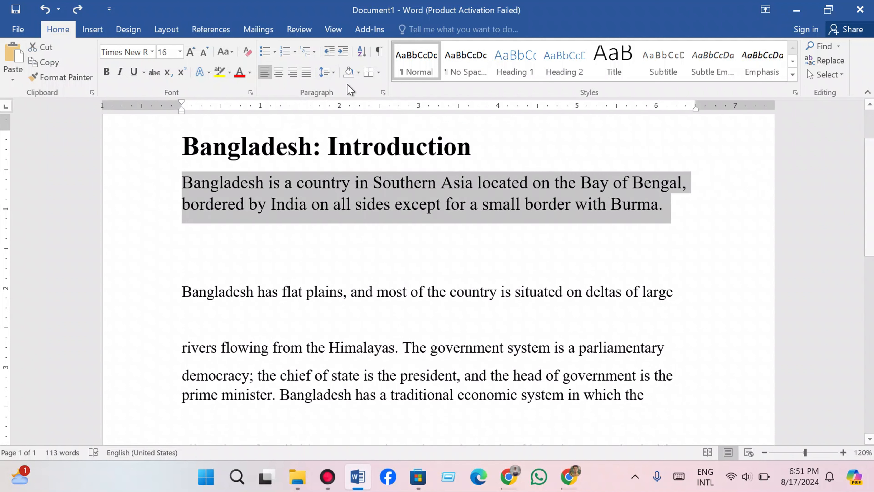
click(328, 49)
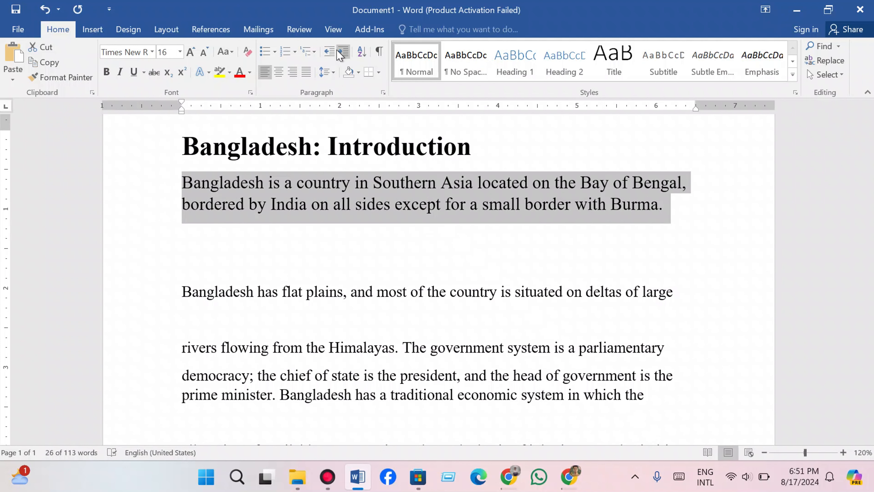
click(339, 52)
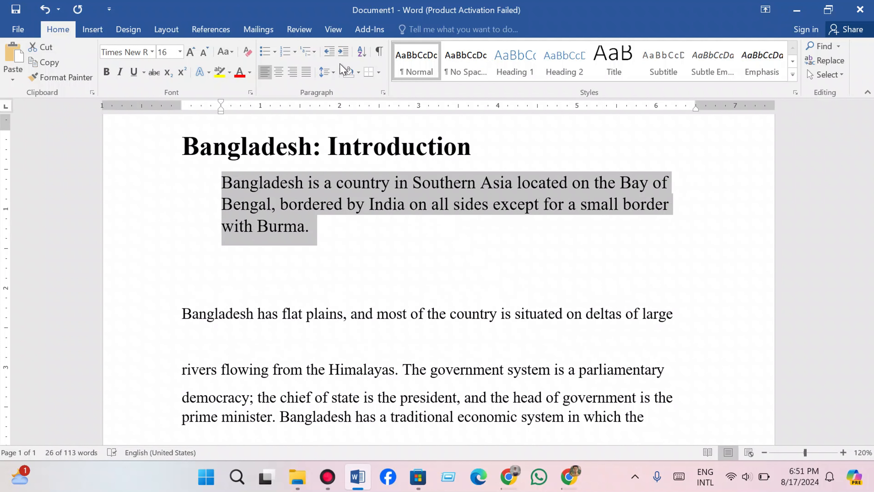
Decrease the left indent of the first paragraph below the title by one level
click(330, 51)
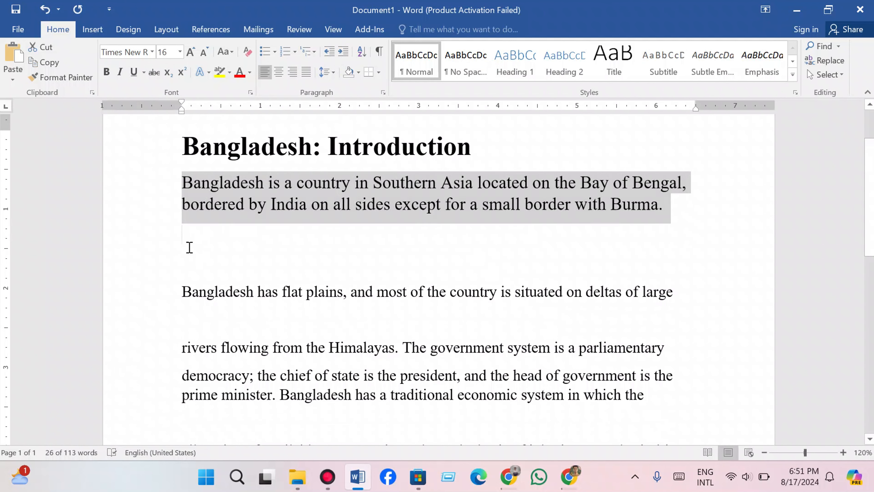
click(190, 247)
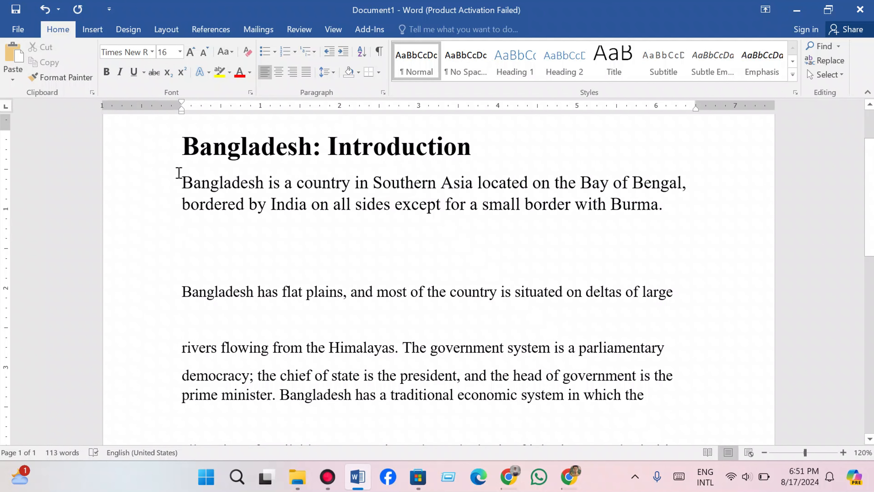
Increase the left indent of the title and the paragraphs down to "in which the" by one level and decrease it again, twice
drag(179, 173, 686, 381)
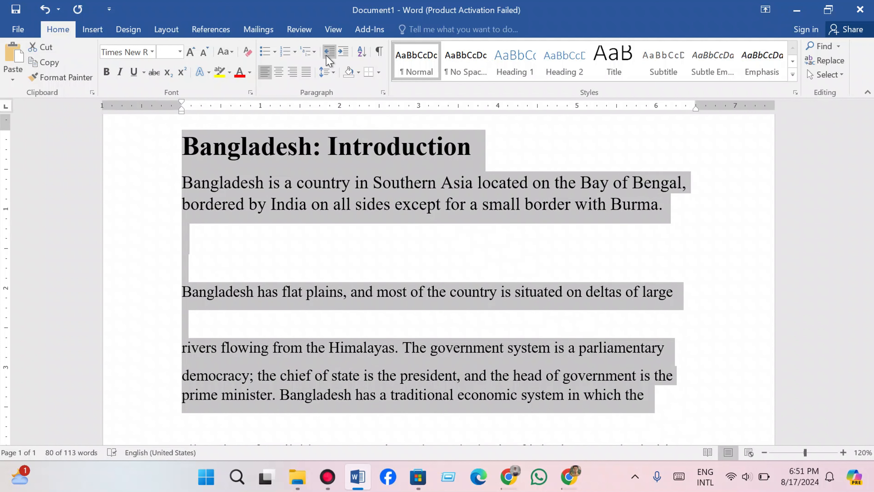
click(338, 55)
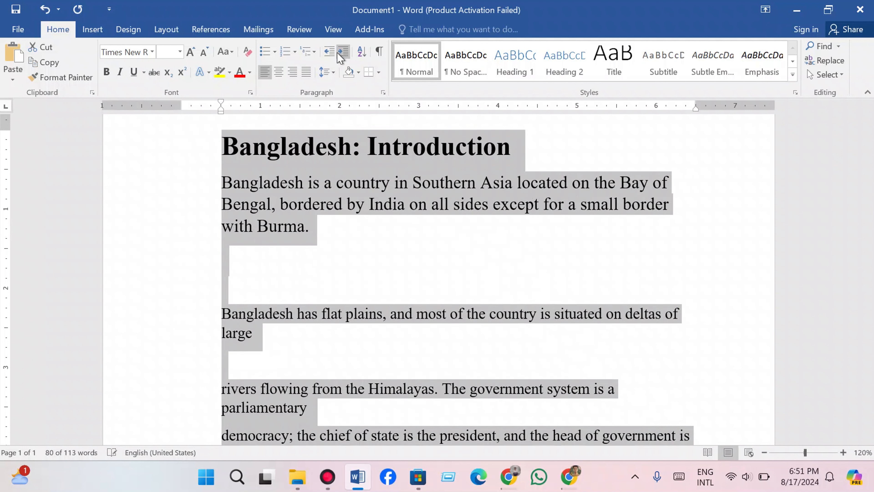
click(329, 51)
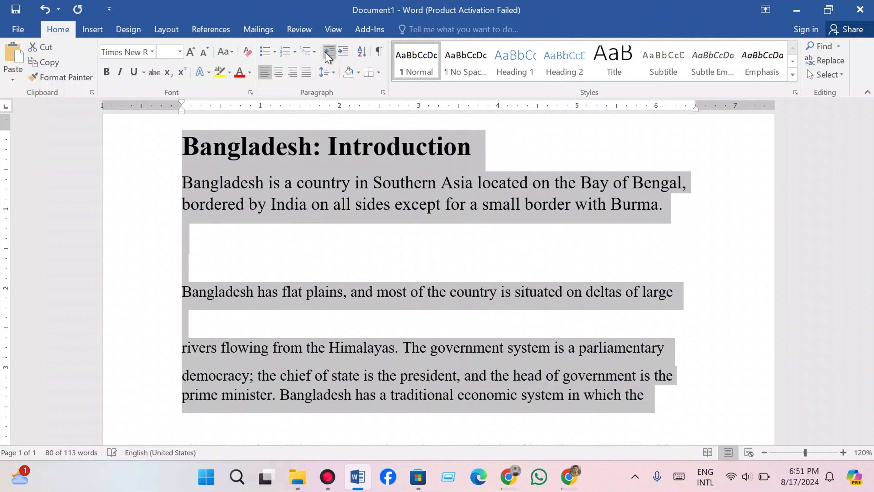
click(343, 52)
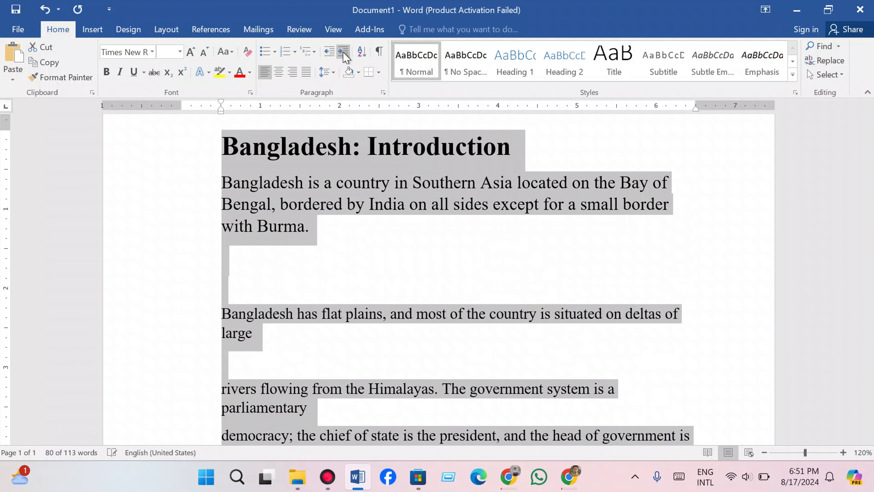
click(329, 52)
click(102, 174)
Add the numbers 1, 2, 3, 5, 4, 8 and 7 on separate lines below the last paragraph
scroll(219, 195, down, 4)
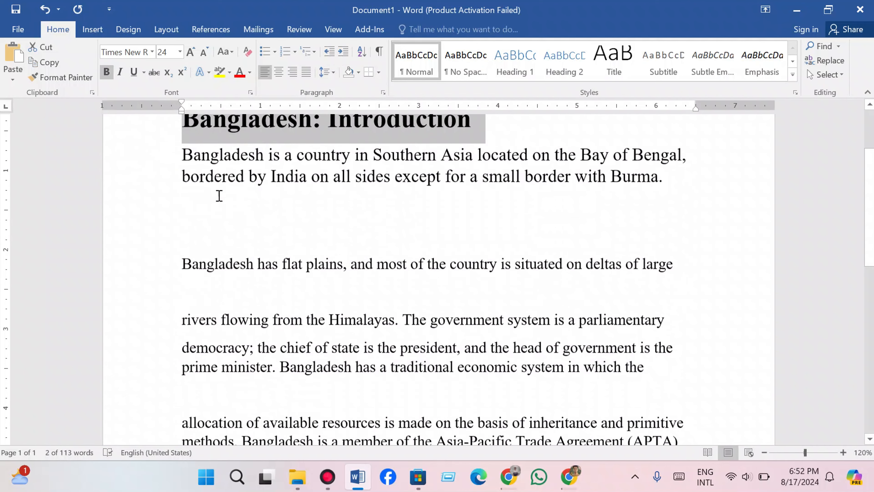
scroll(268, 176, down, 4)
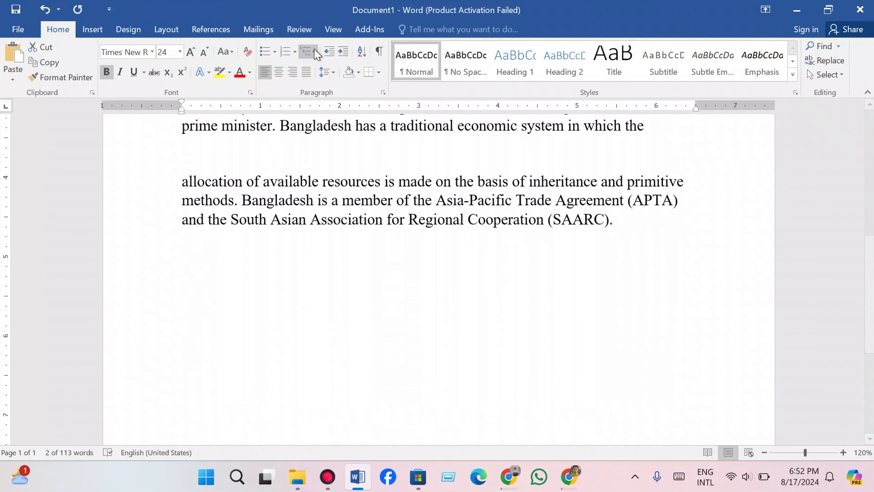
click(642, 223)
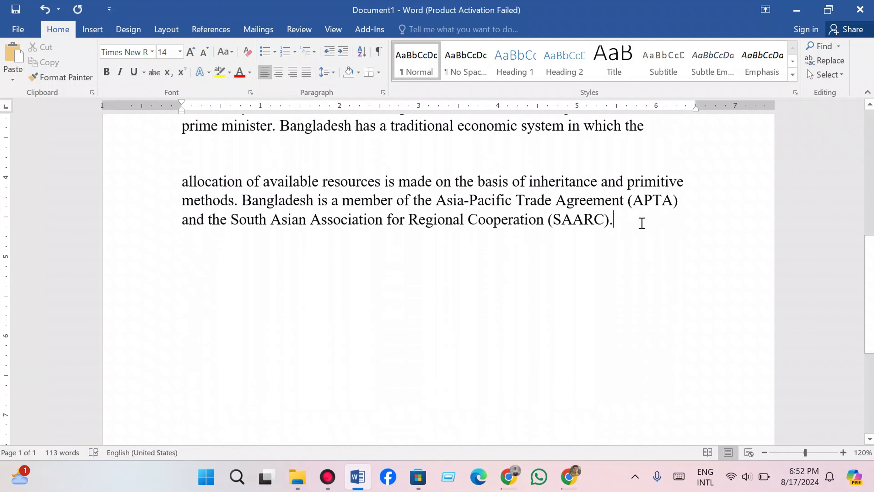
key(Return)
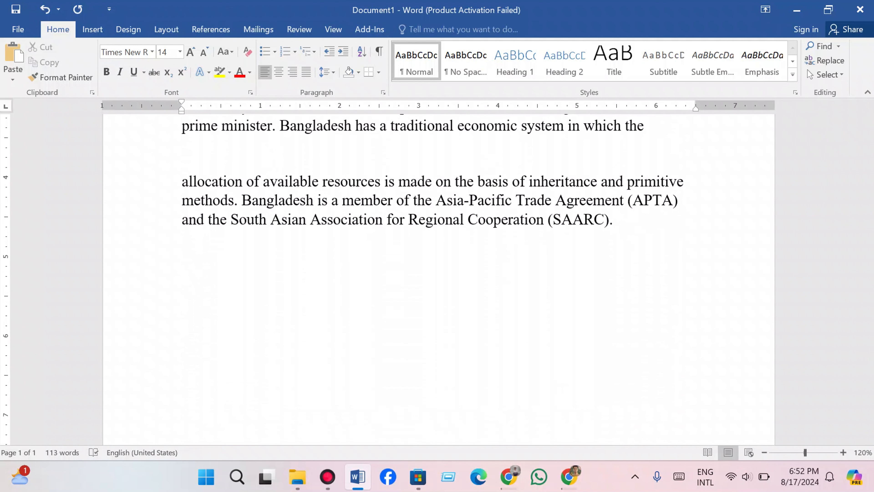
text(1)
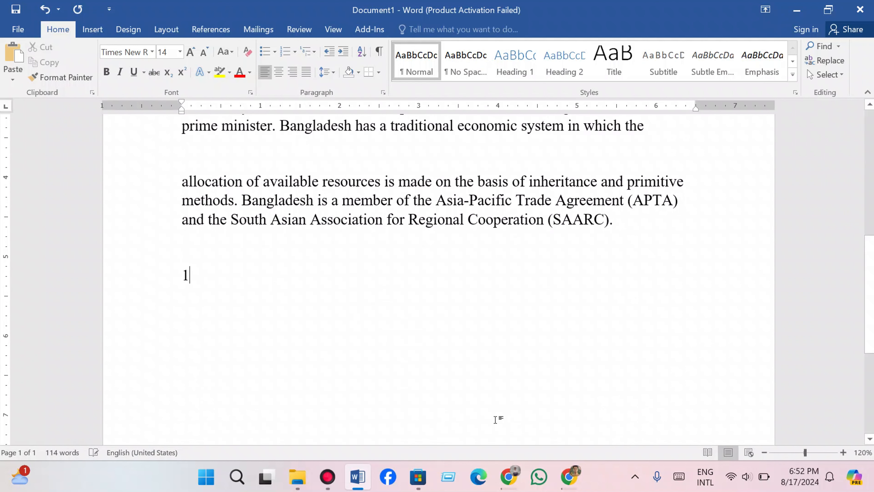
key(Return)
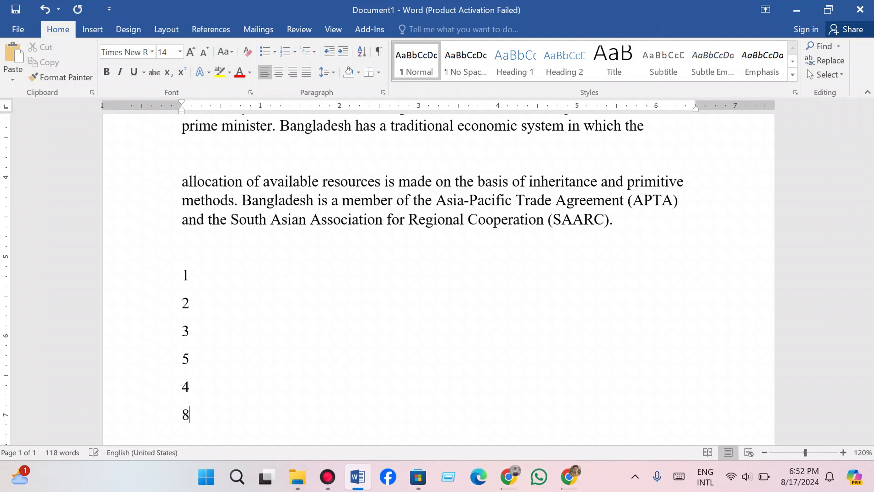
key(Return)
text(7)
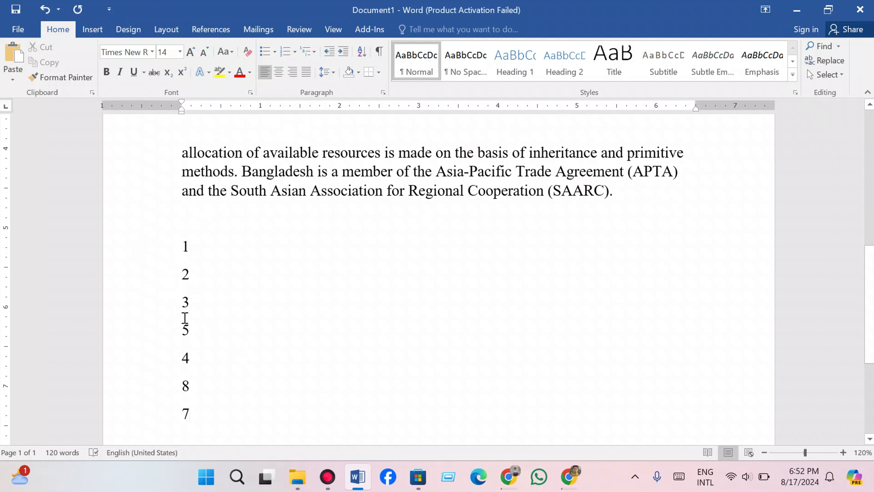
Sort the list of numbers below the text by paragraphs as Number in ascending order
drag(180, 237, 214, 421)
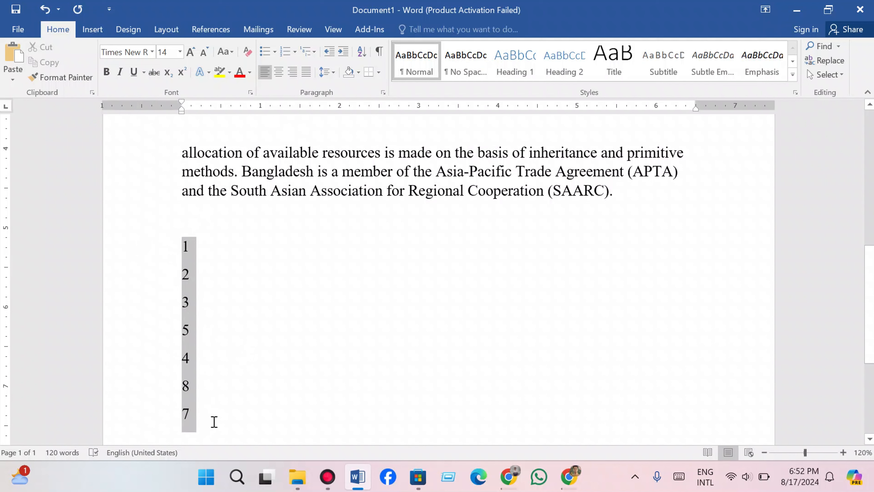
click(361, 52)
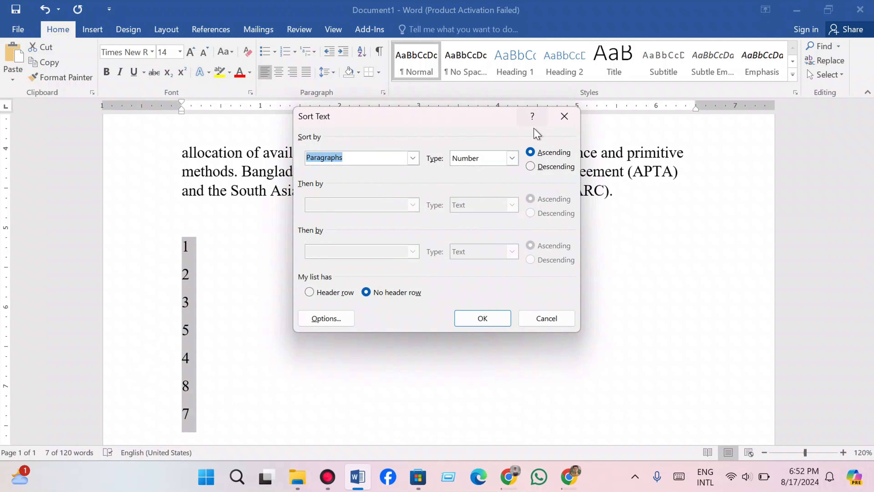
click(487, 322)
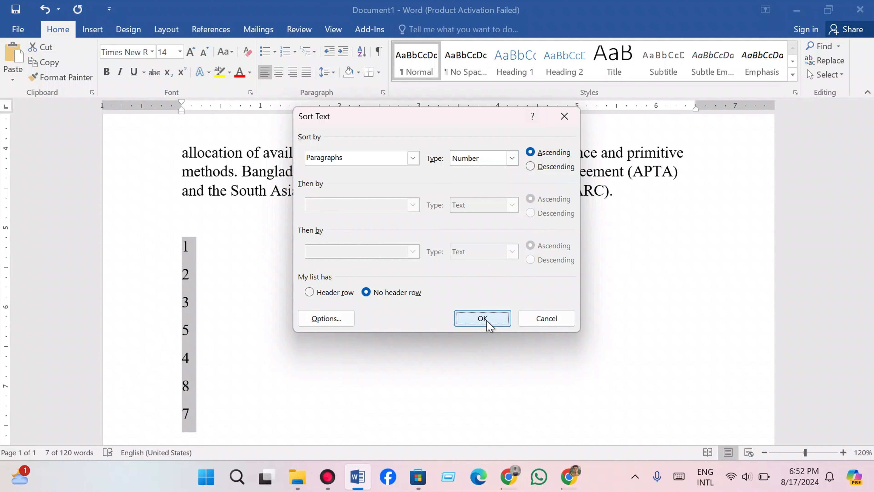
scroll(286, 331, down, 1)
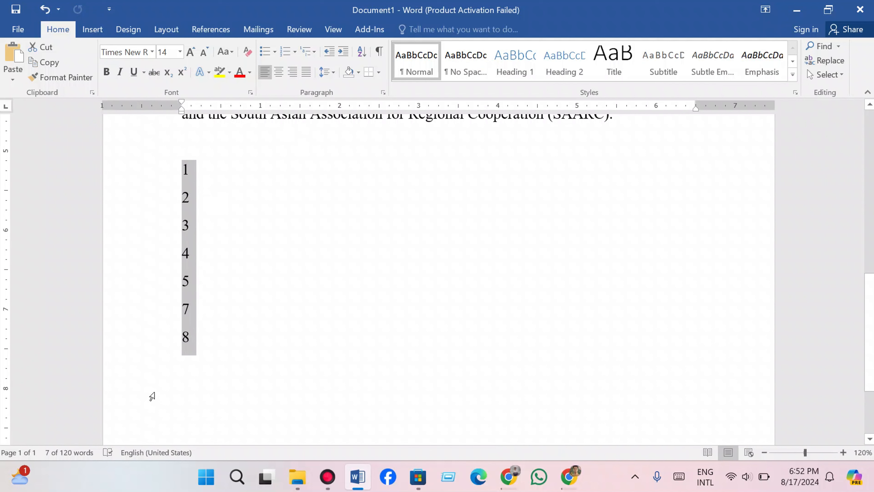
Sort the selected numbers by paragraphs as Number in descending order
click(361, 52)
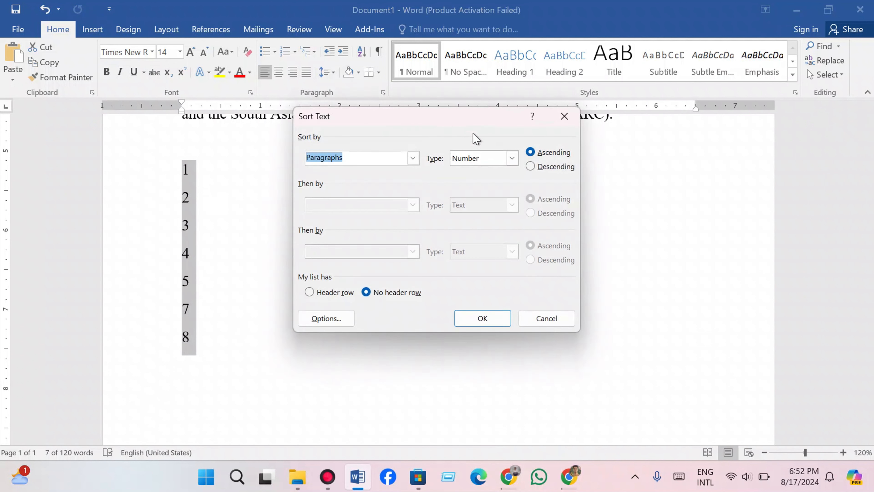
click(532, 166)
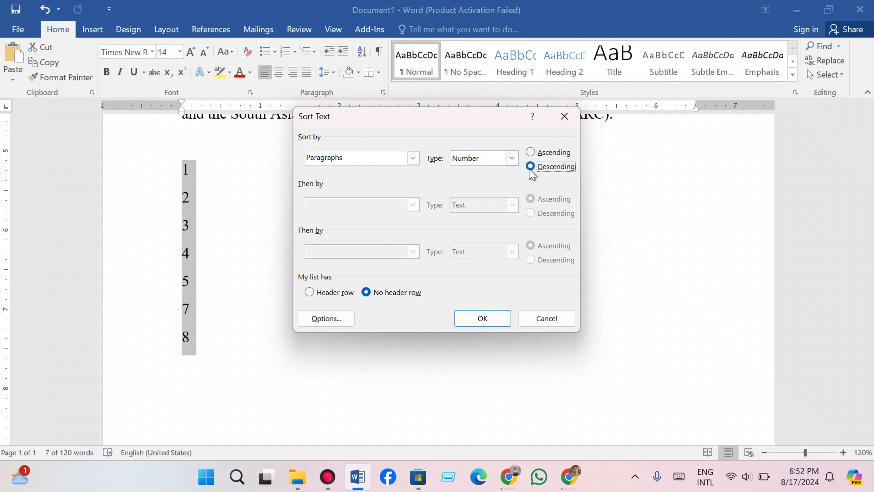
click(496, 320)
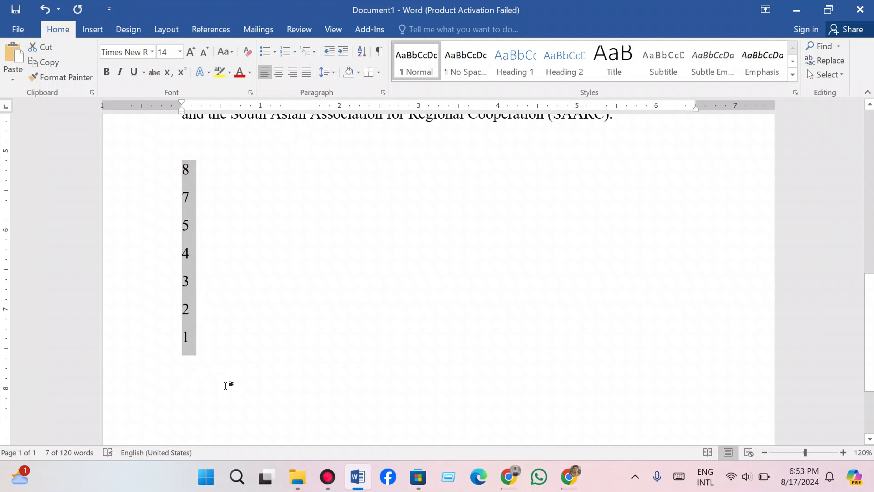
Replace the list of numbers with the letters A, B, C, D, F and E, each on its own line
key(Delete)
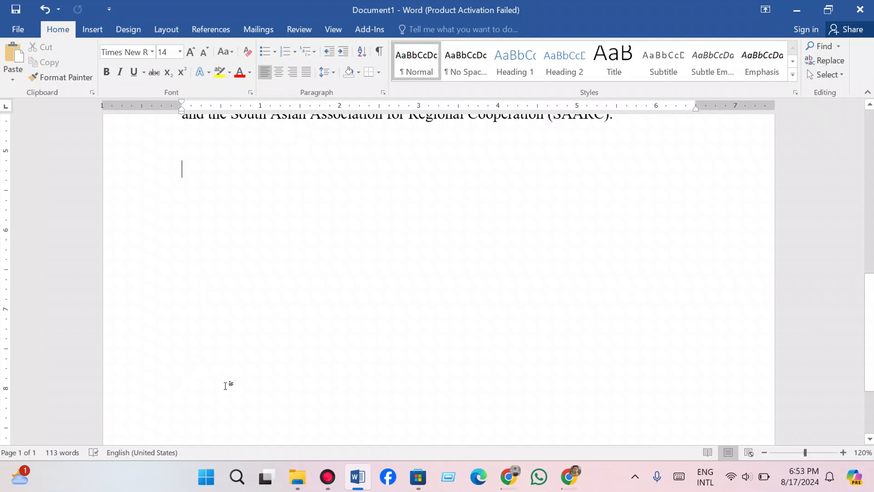
text(A )
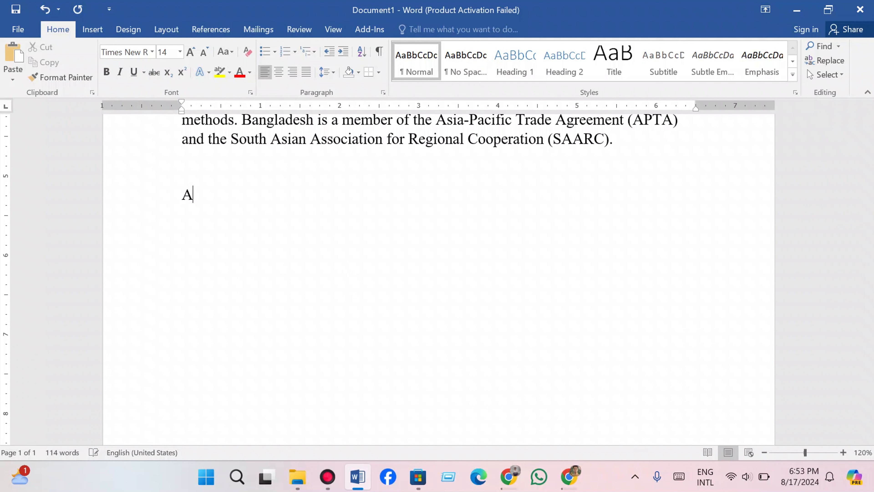
text(B B)
key(Return)
key(BackSpace)
key(BackSpace)
text(C)
key(Return)
text(D E )
text(F)
key(BackSpace)
key(BackSpace)
key(BackSpace)
text(EE)
key(Return)
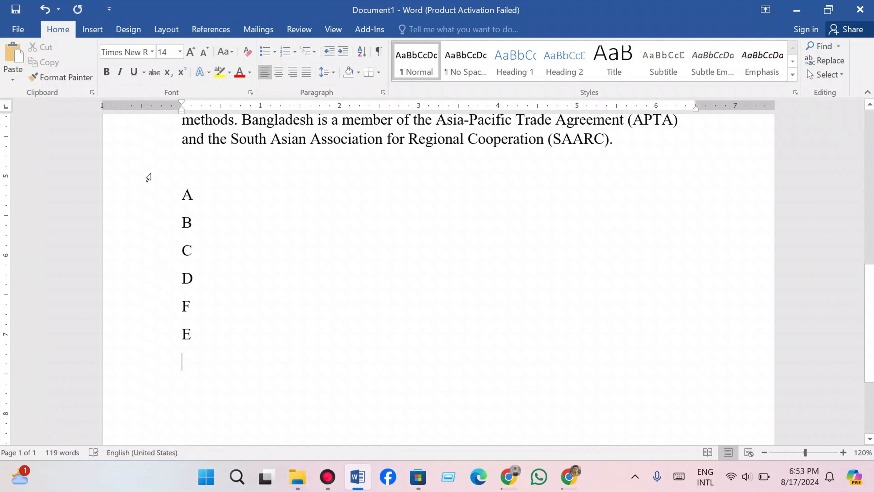
Sort the list of letters by paragraphs as Text in ascending order
drag(177, 181, 204, 344)
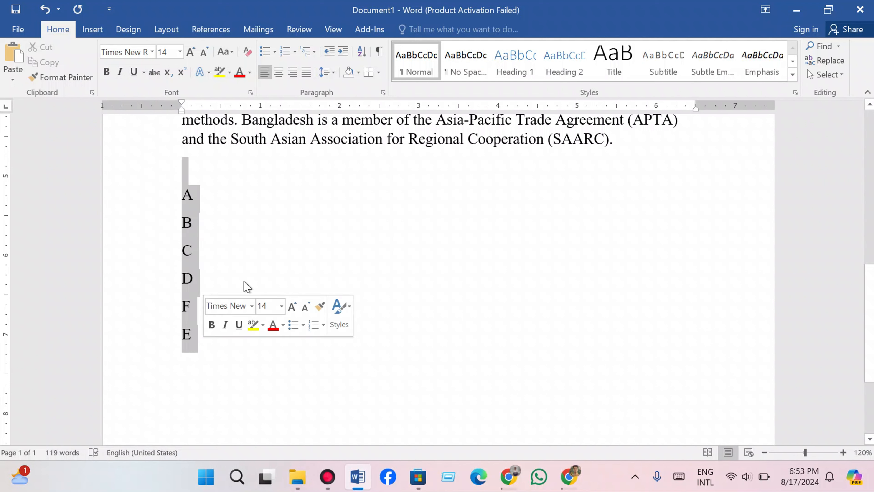
click(361, 52)
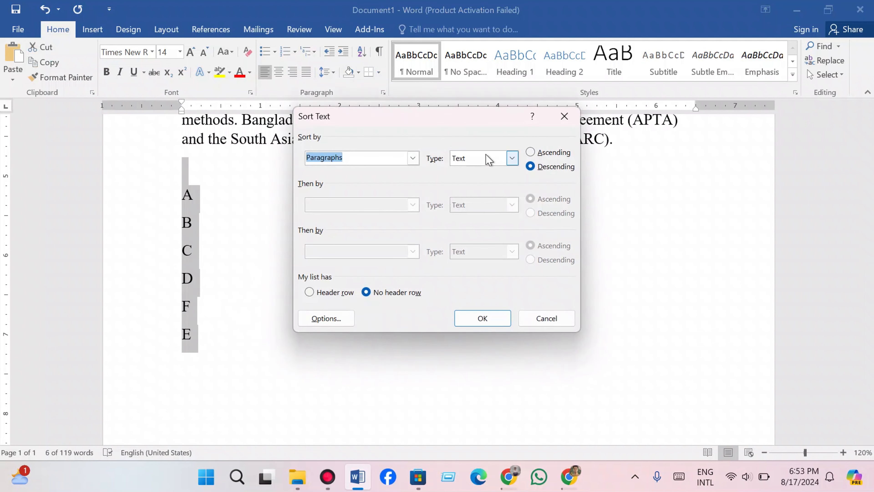
click(531, 152)
click(502, 320)
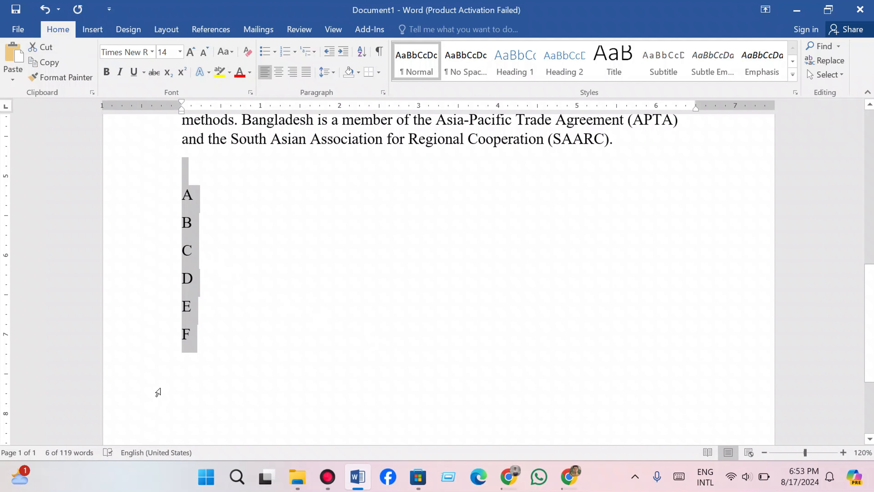
Sort the selected letters by paragraphs as Text in descending order, and deselect them
click(364, 49)
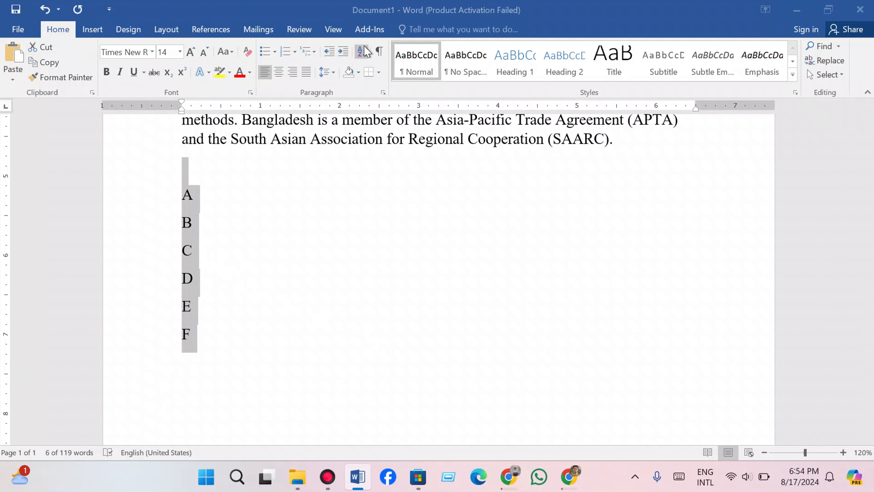
click(531, 166)
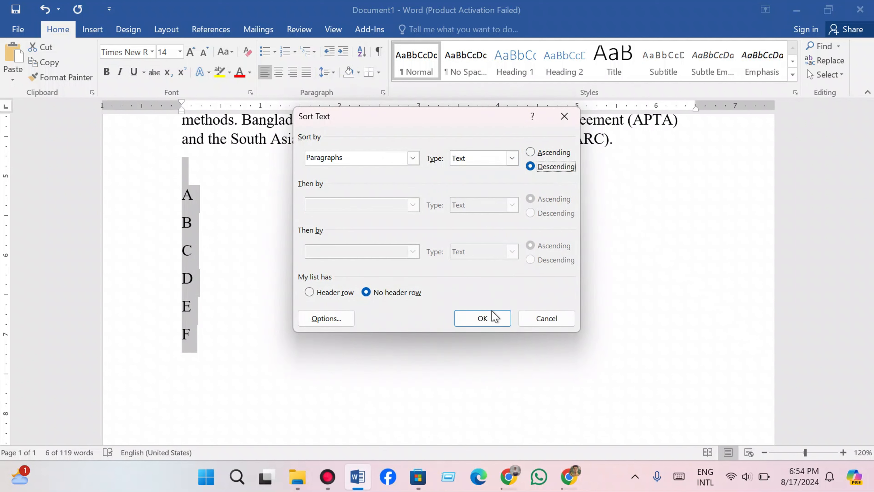
click(483, 318)
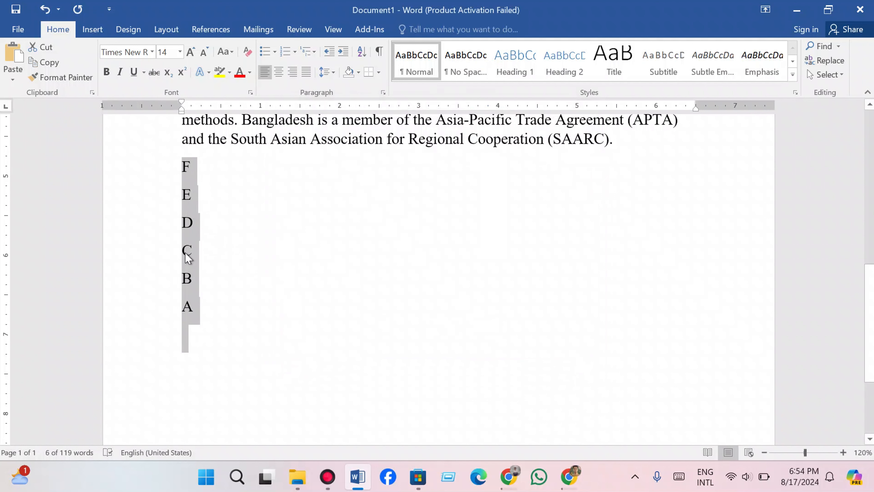
click(271, 266)
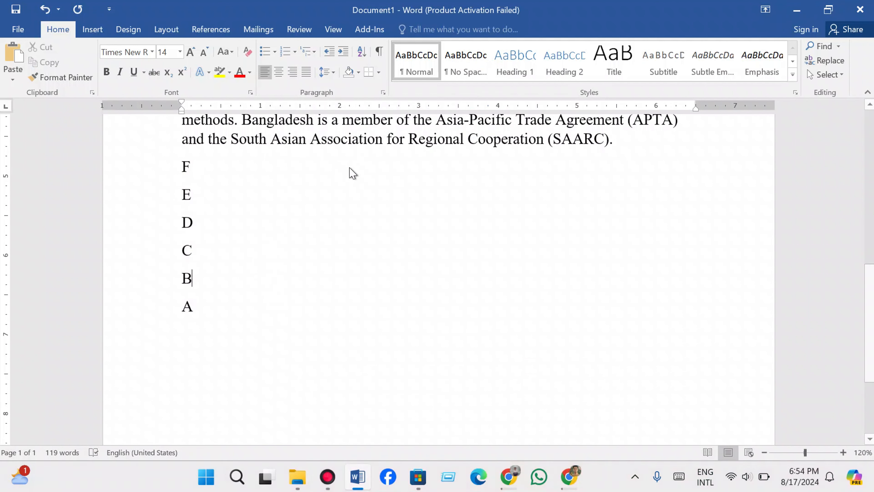
click(316, 177)
Align the title "Bangladesh: Introduction" to the left and change its alignment to centered
scroll(266, 213, up, 10)
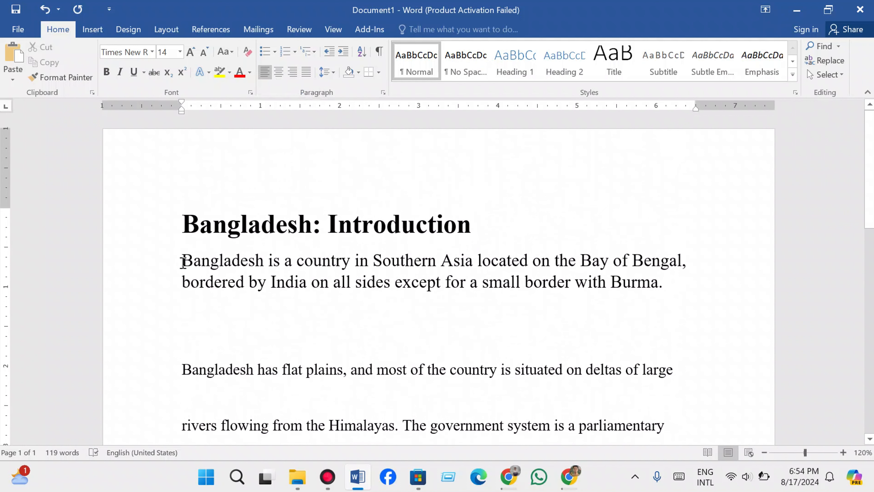
mouse_move(183, 260)
mouse_down()
mouse_move(268, 262)
mouse_move(182, 260)
mouse_up()
drag(182, 223, 419, 213)
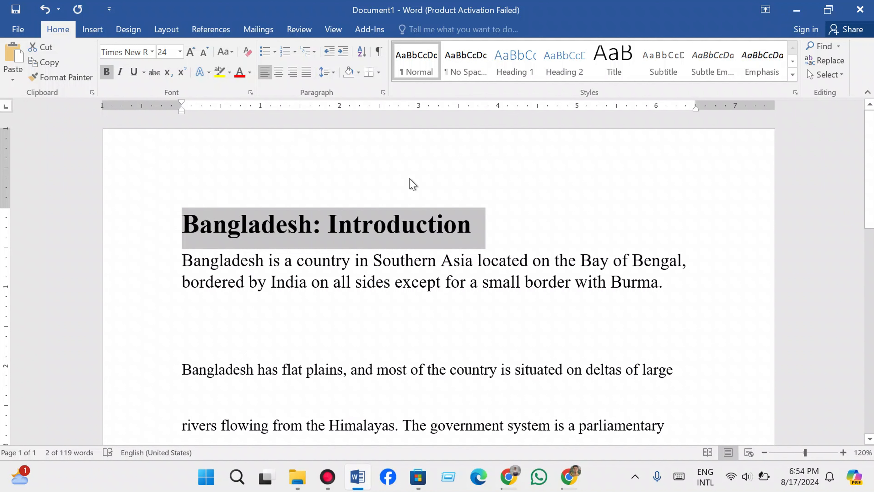
click(266, 73)
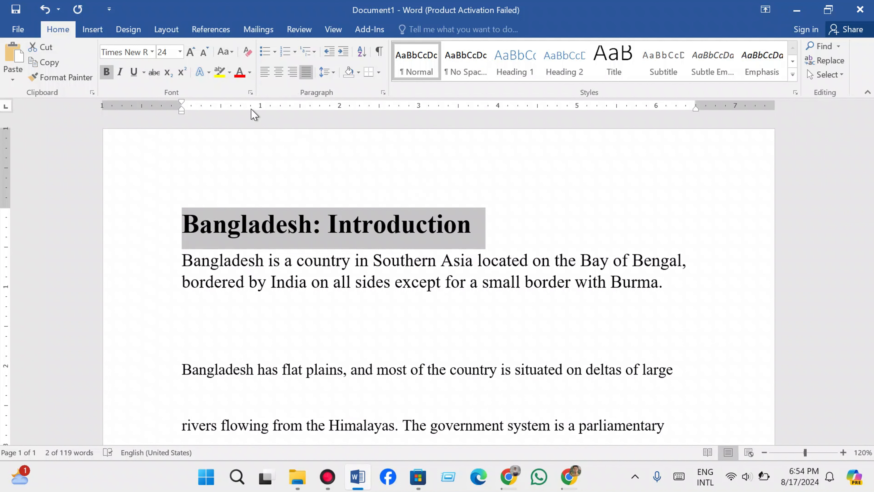
click(265, 73)
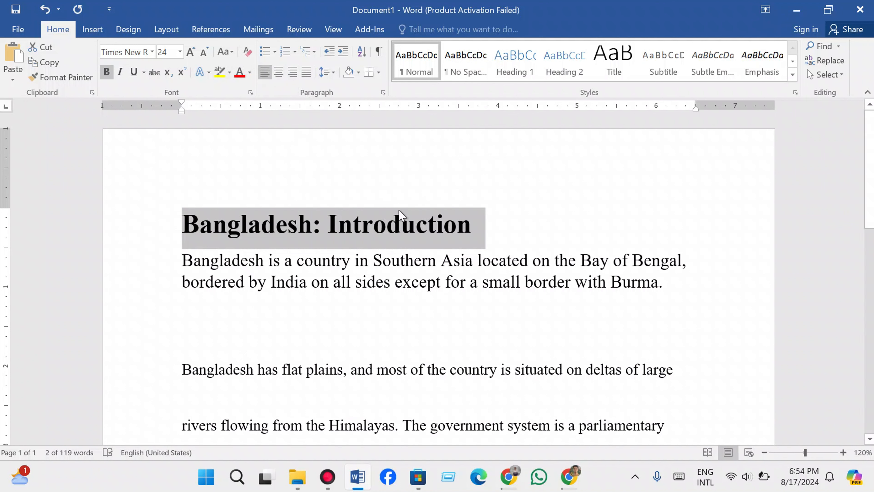
click(279, 72)
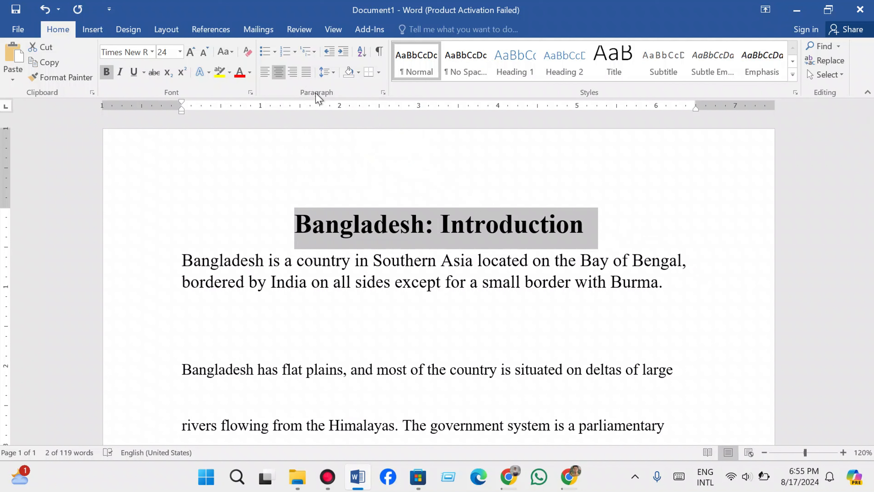
Align the title "Bangladesh: Introduction" to the right, return it to centered, and deselect it
click(296, 76)
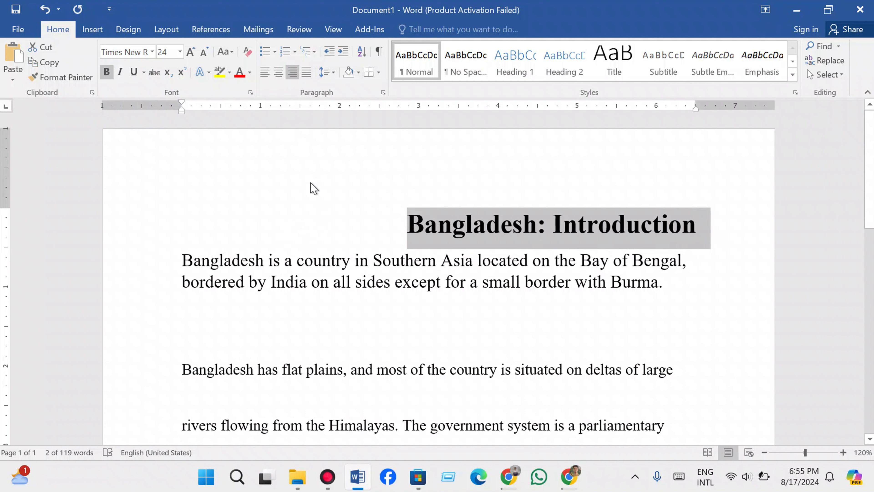
click(281, 79)
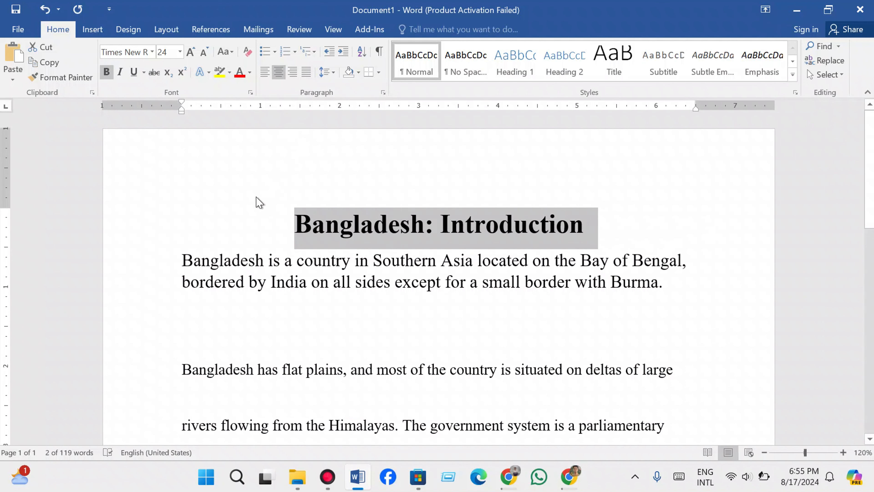
click(296, 217)
scroll(221, 299, down, 1)
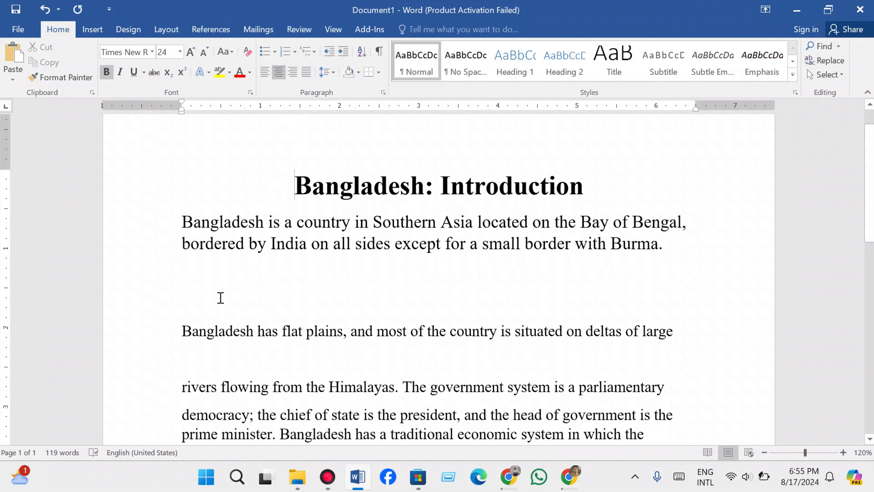
scroll(192, 255, up, 1)
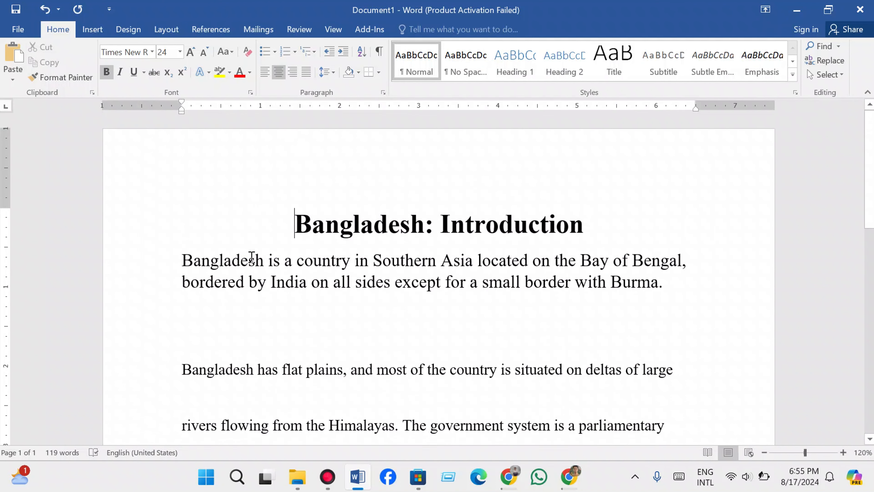
Justify the title and the paragraph below it, and remove the words "border with Burma." from that paragraph's end
drag(271, 226, 556, 201)
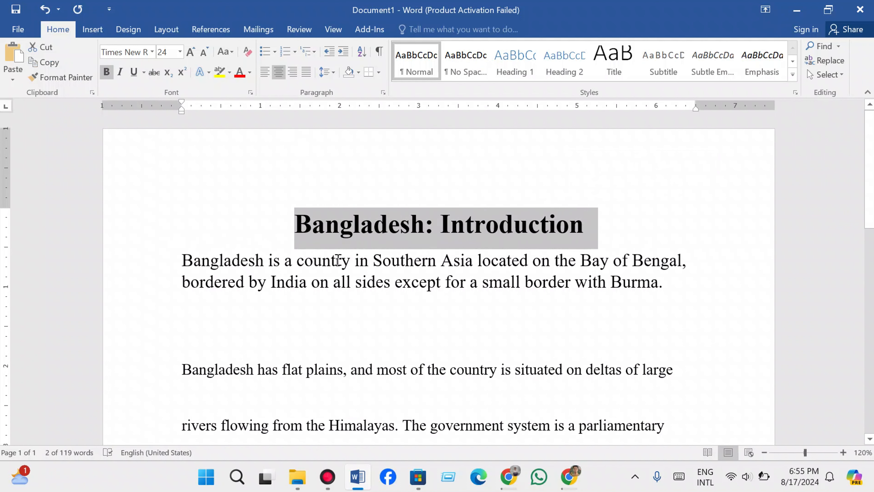
click(306, 71)
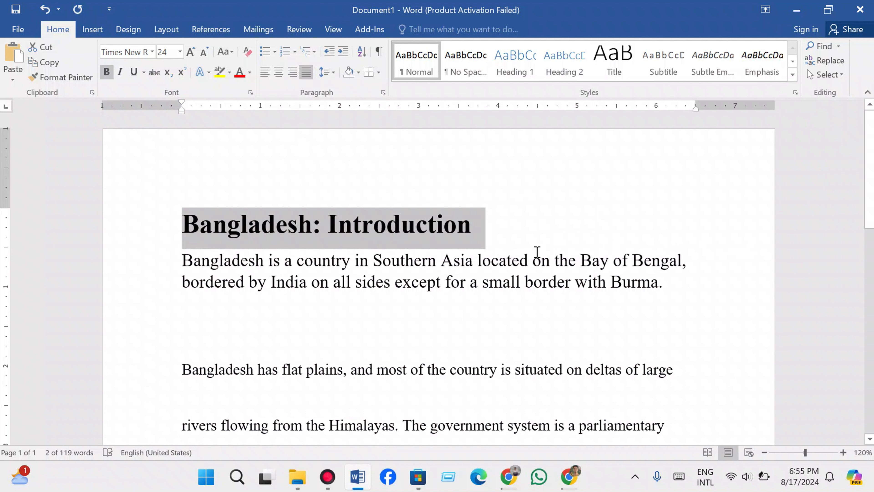
drag(182, 261, 703, 257)
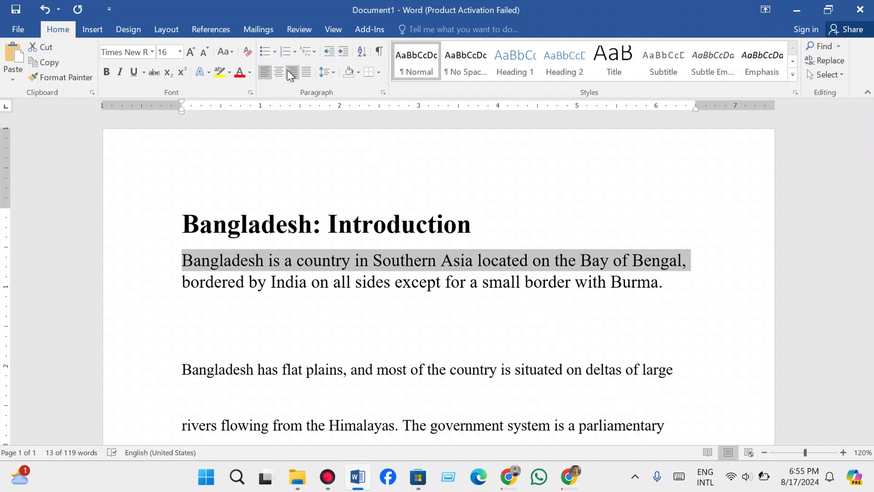
click(306, 72)
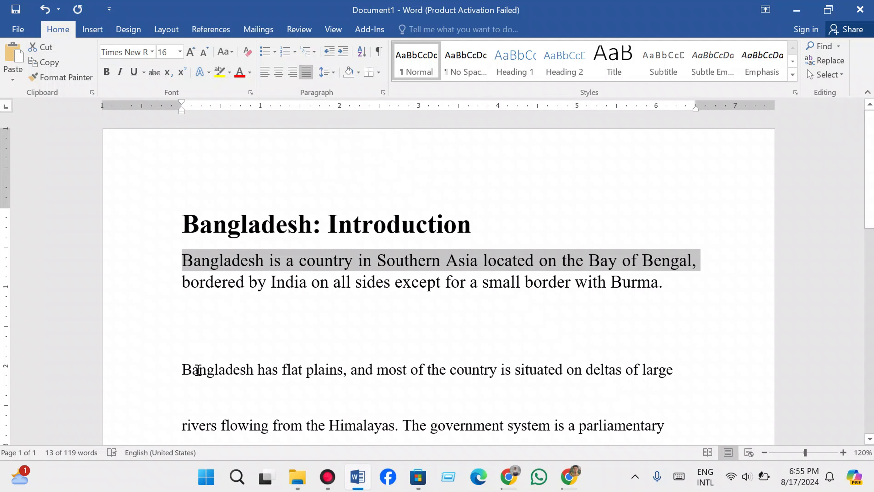
key(ctrl+z)
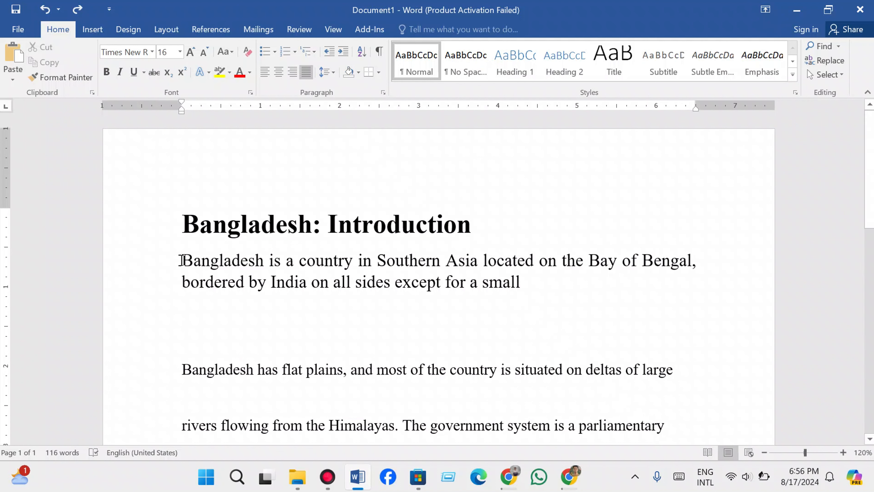
Set the first paragraph's line spacing to 1.0 and join the paragraph starting "Bangladesh has flat plains" to it
drag(181, 260, 500, 316)
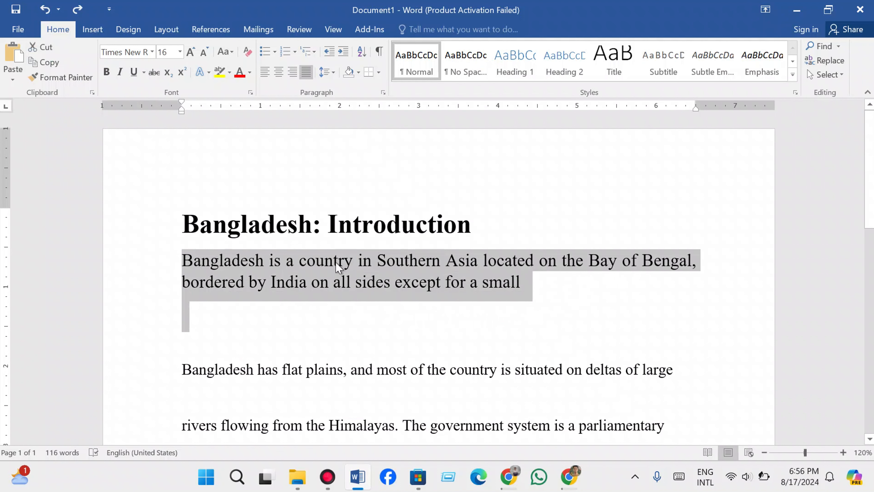
click(333, 72)
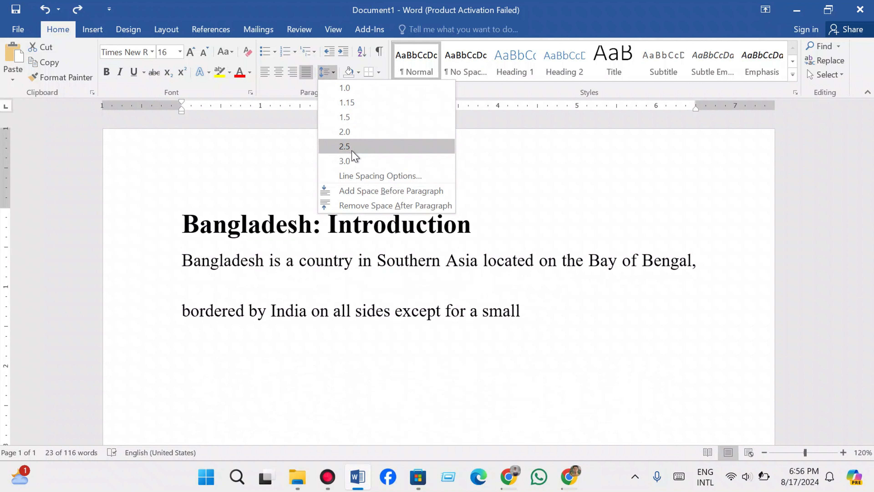
click(359, 179)
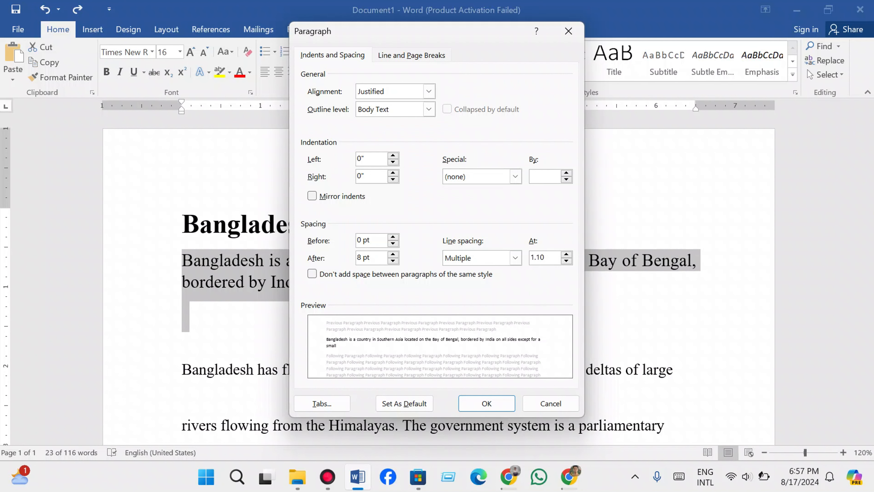
click(487, 403)
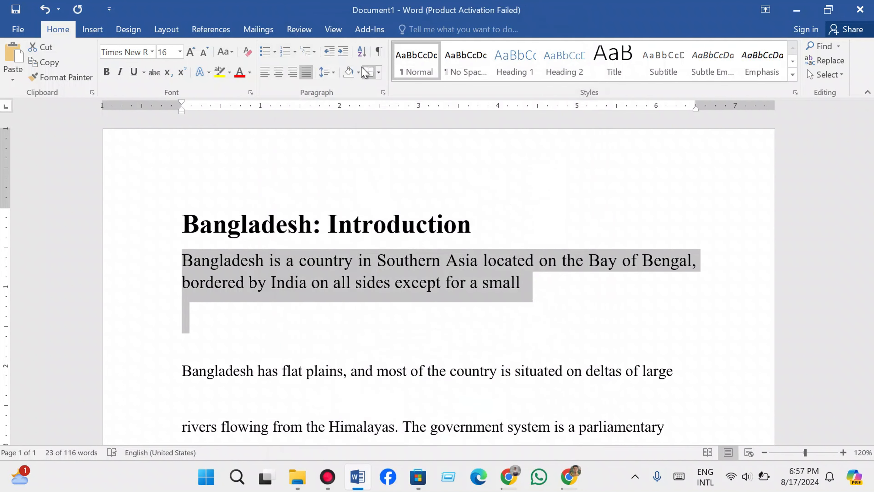
click(333, 73)
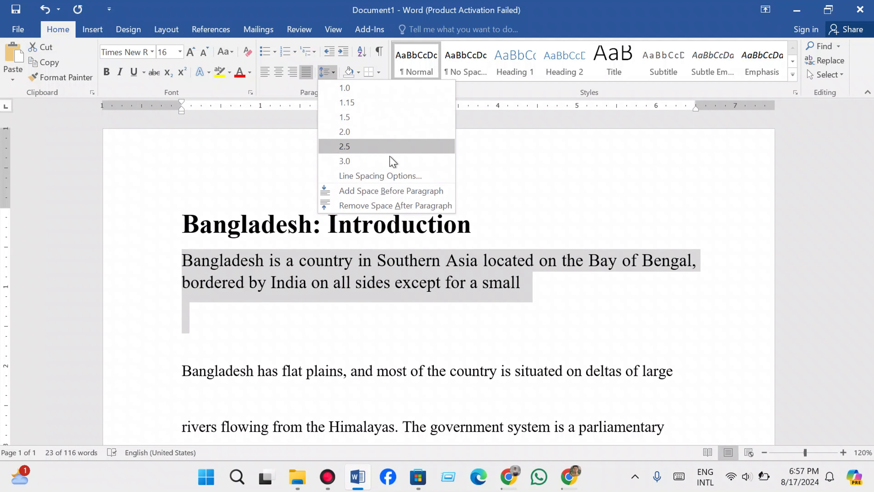
click(376, 86)
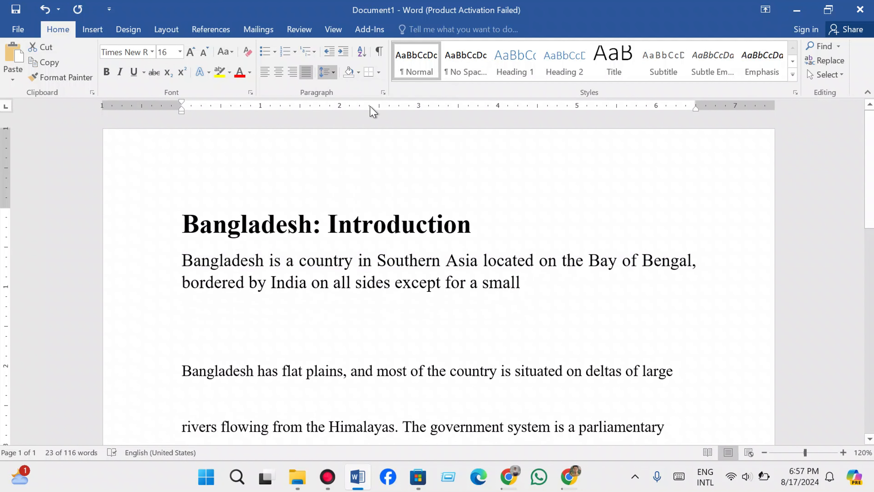
click(375, 162)
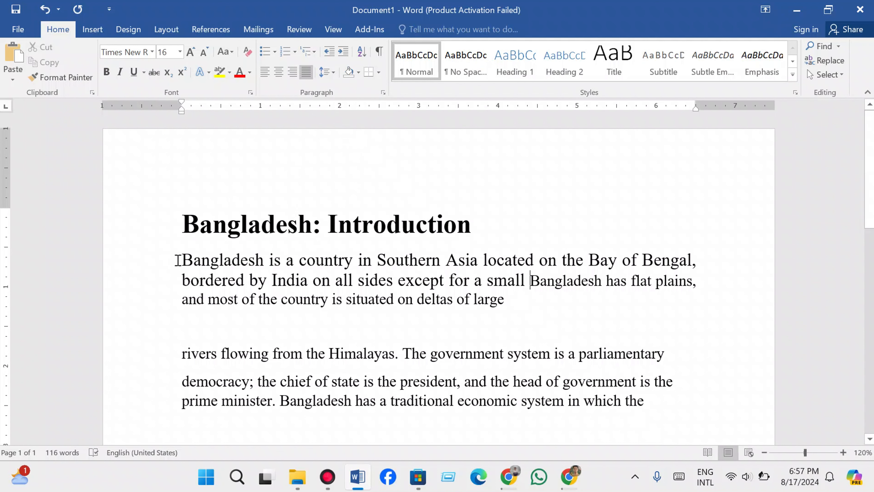
Apply yellow shading to the first body paragraph and the empty line beneath it
drag(177, 260, 530, 334)
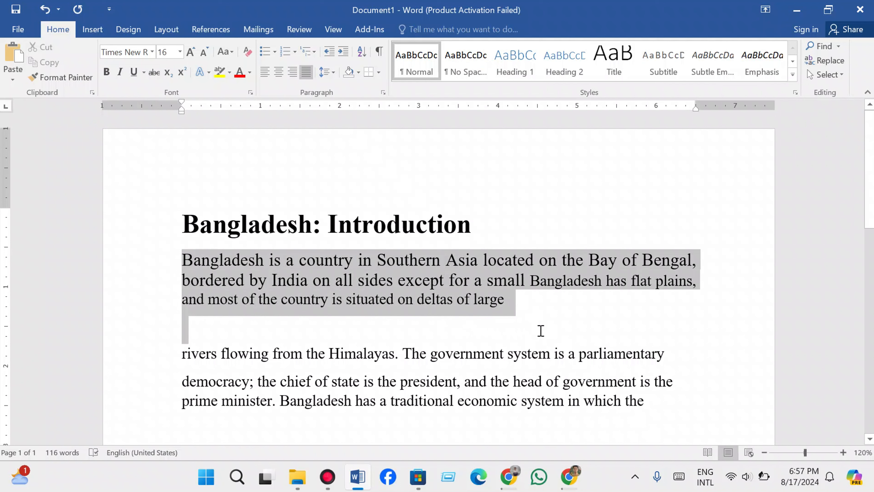
click(357, 72)
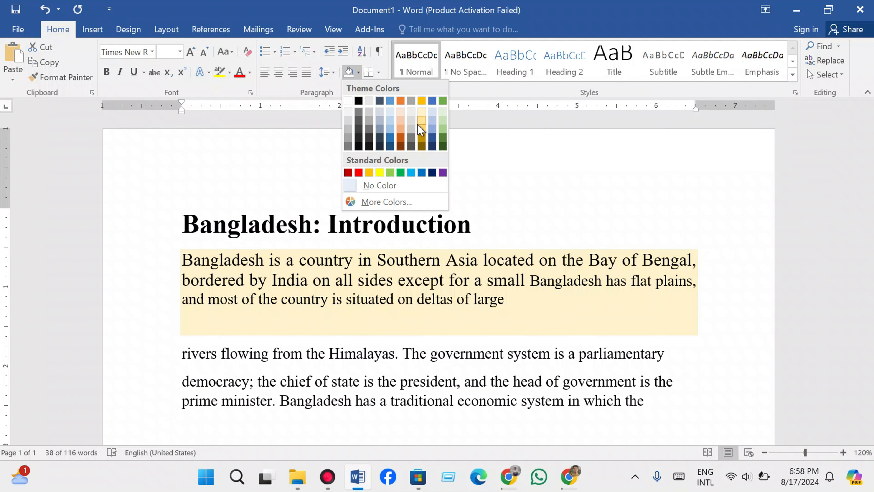
click(382, 174)
Apply red shading to the title "Bangladesh: Introduction" and deselect it
click(161, 211)
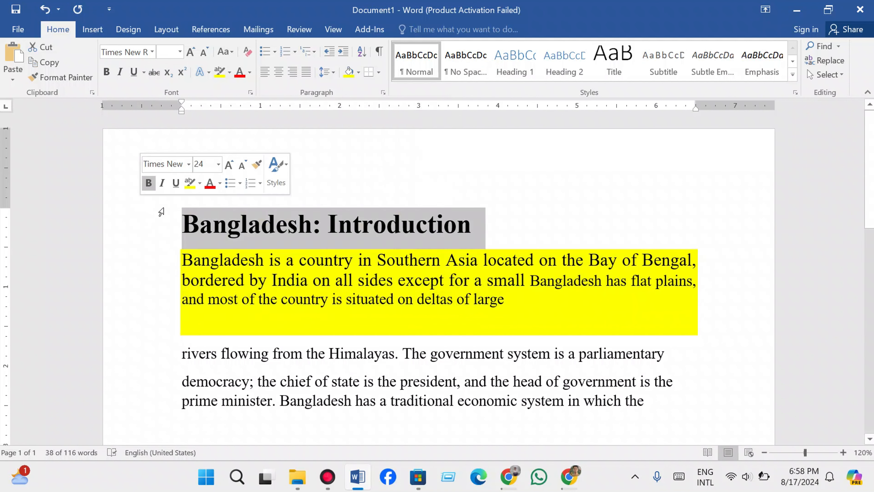
click(357, 72)
click(358, 172)
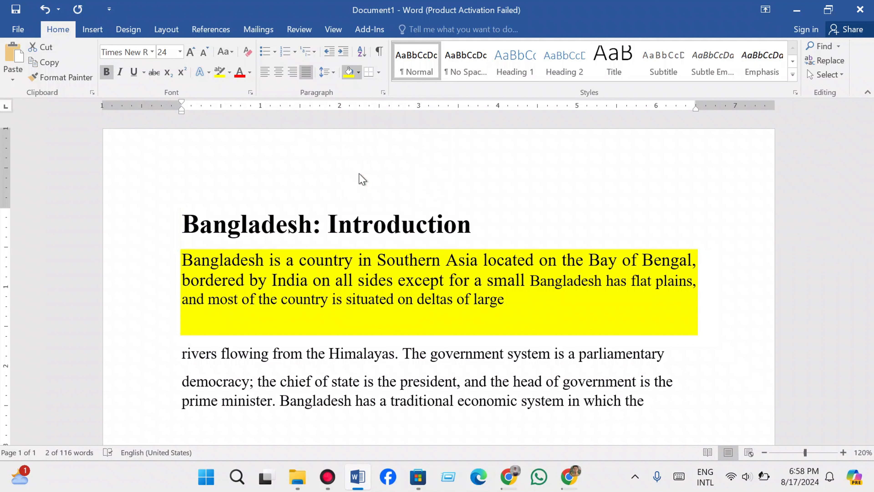
click(301, 188)
click(139, 215)
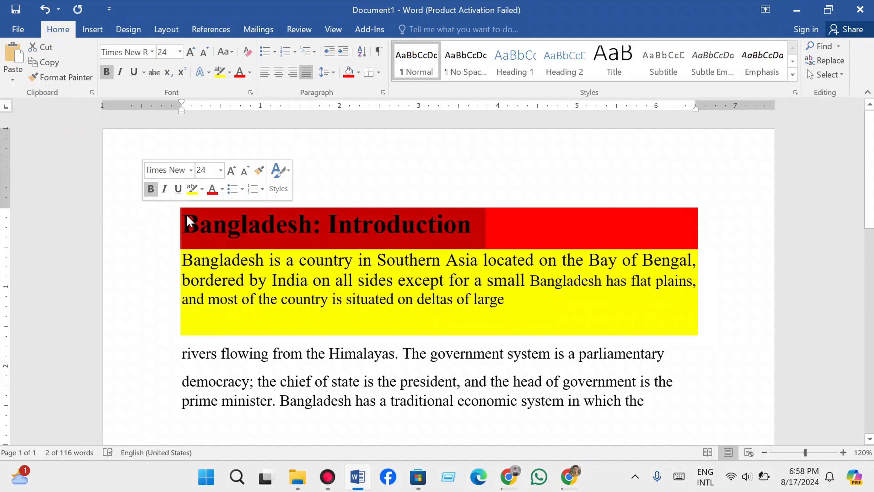
click(211, 206)
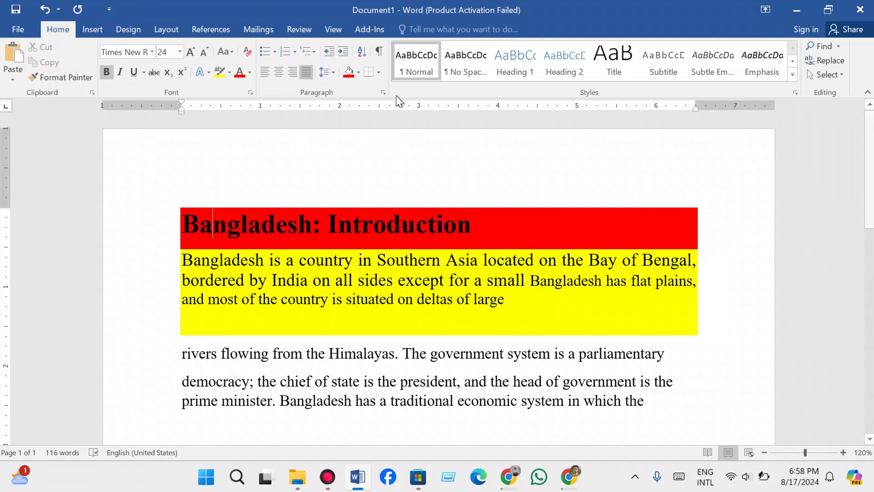
Shade the title and the text down through "rivers flowing from the Himalayas" red, and set that shading back to No Color
drag(185, 212, 610, 335)
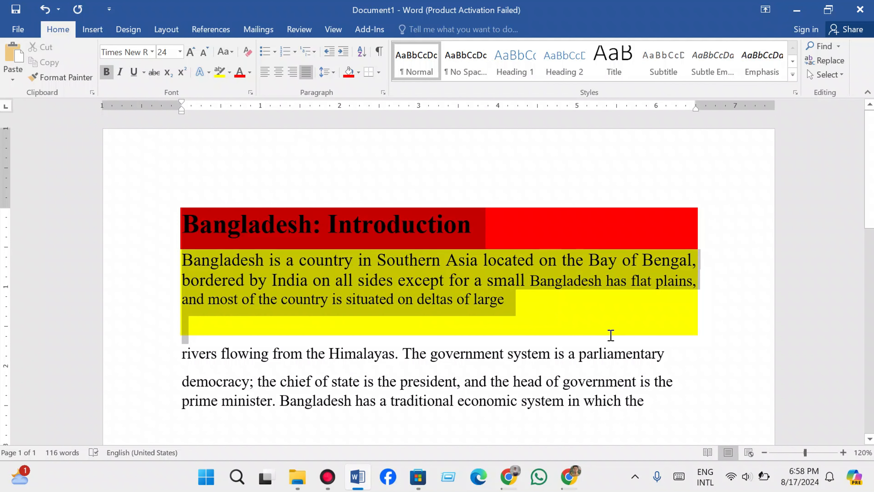
drag(710, 342, 704, 360)
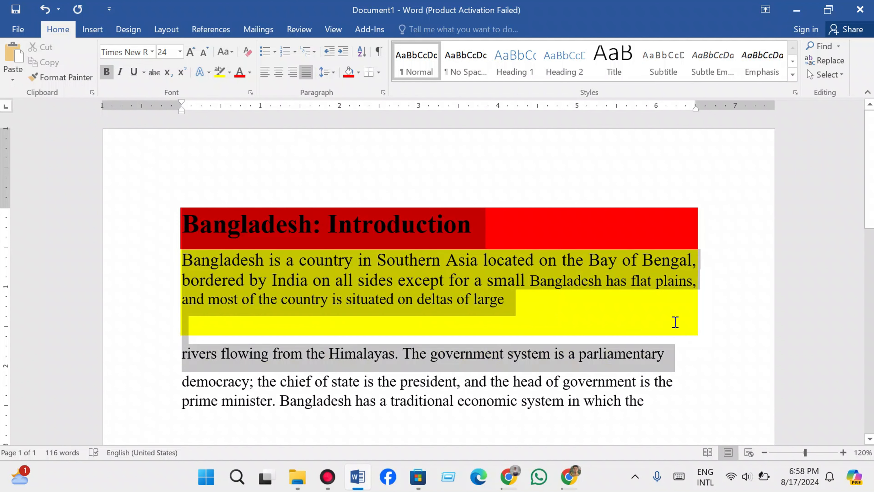
click(349, 72)
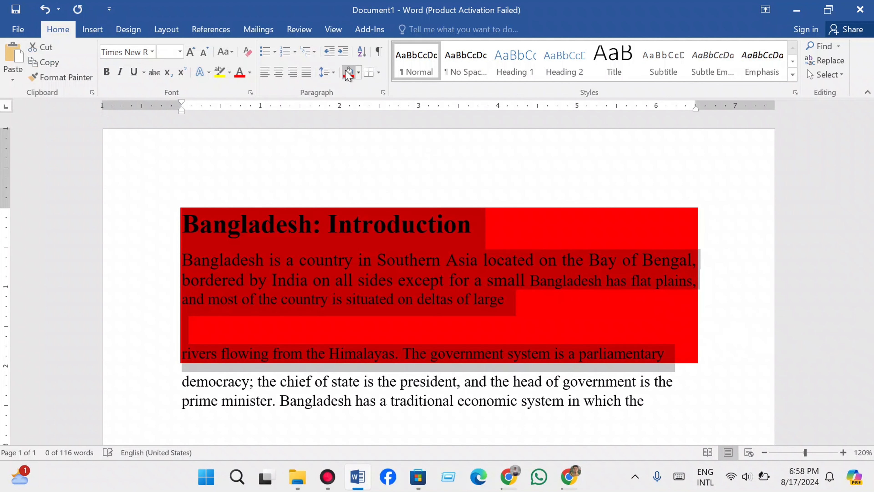
click(358, 73)
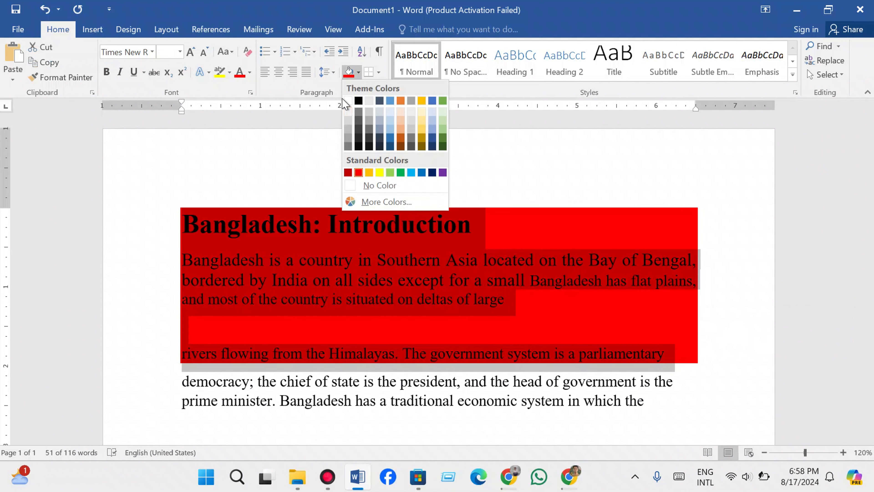
click(378, 186)
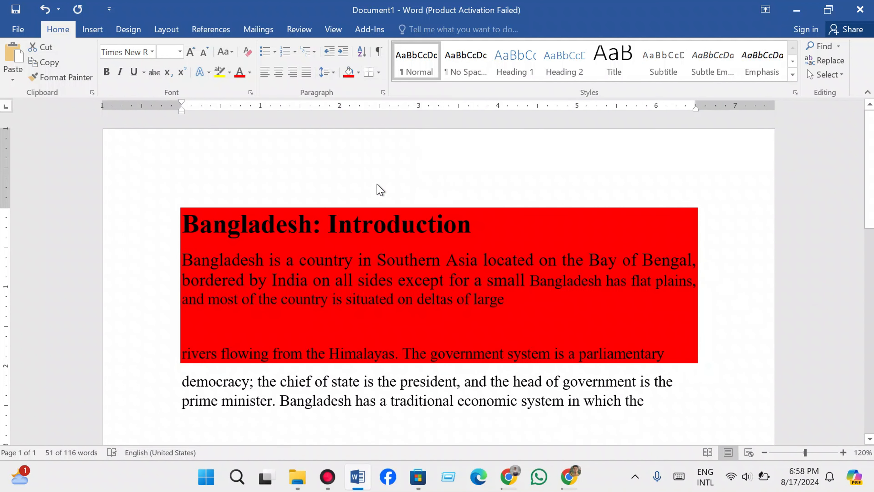
click(368, 172)
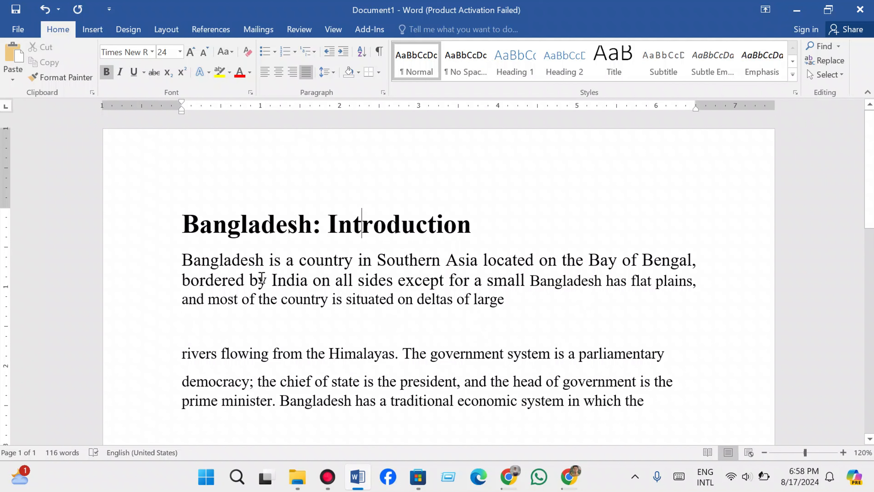
Add outside borders around the first body paragraph and the empty line beneath it
scroll(218, 276, down, 2)
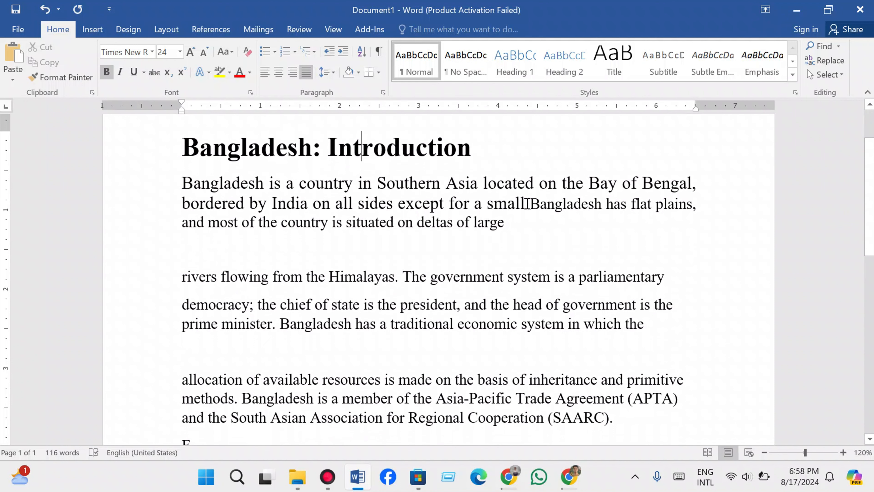
drag(163, 176, 385, 256)
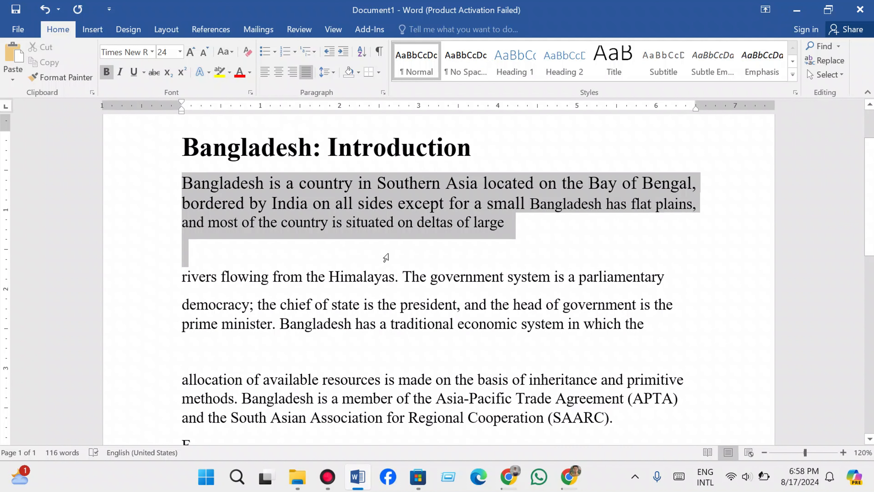
click(379, 72)
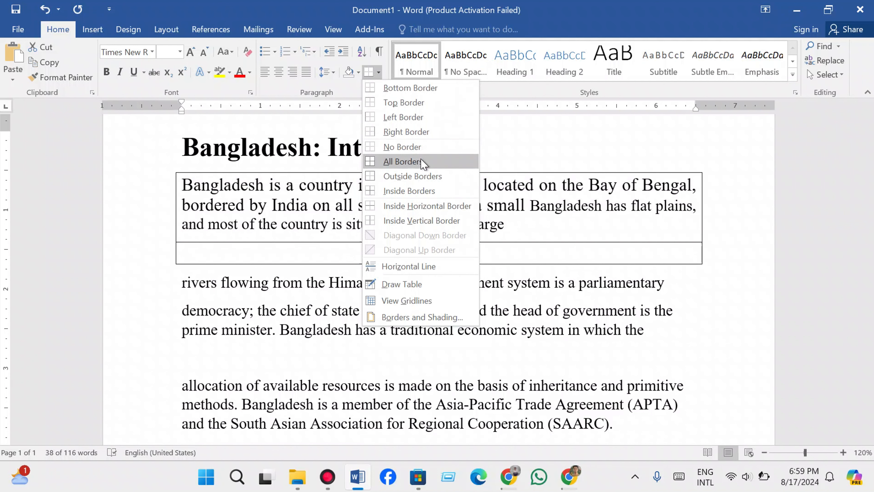
click(427, 176)
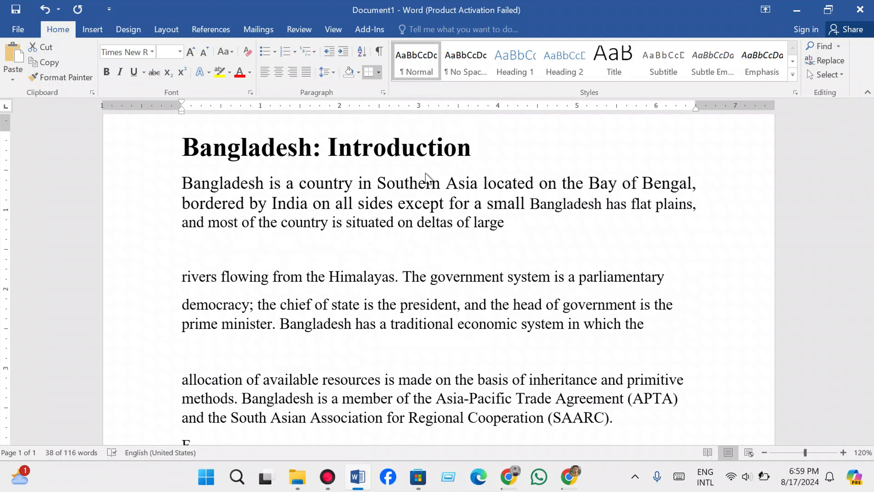
Shade the bordered first body paragraph and the empty line beneath it light green
click(133, 243)
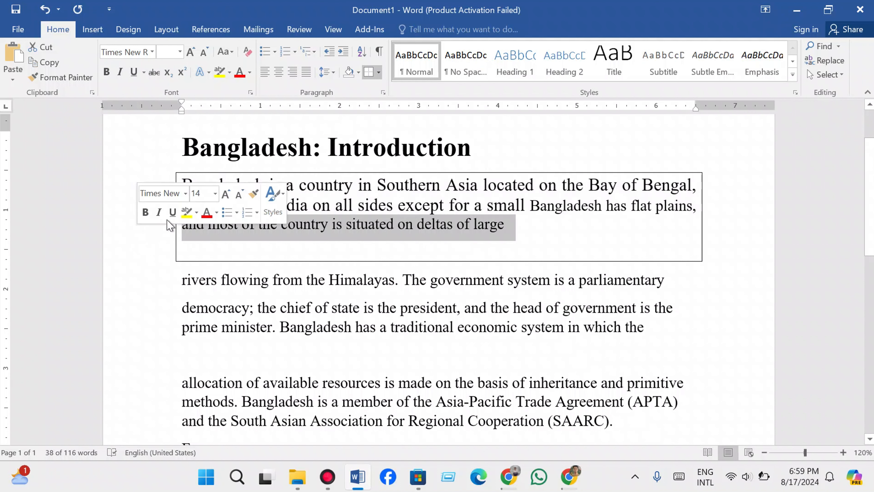
click(142, 171)
click(154, 179)
drag(155, 180, 262, 244)
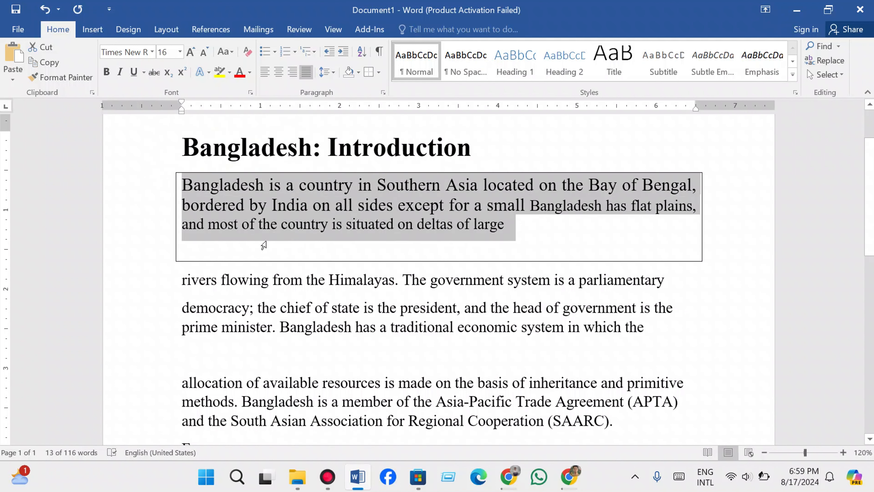
click(358, 73)
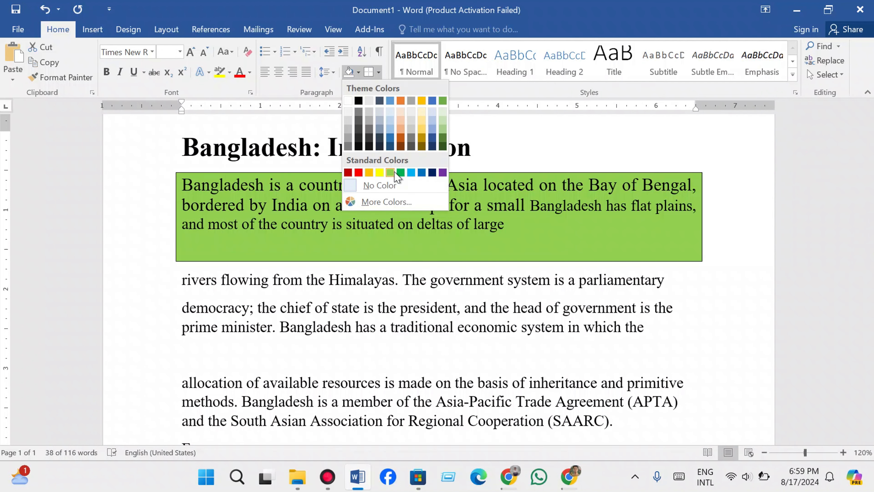
click(390, 172)
Bold the first line of the shaded paragraph, undo the bold formatting and deselect the line
click(148, 186)
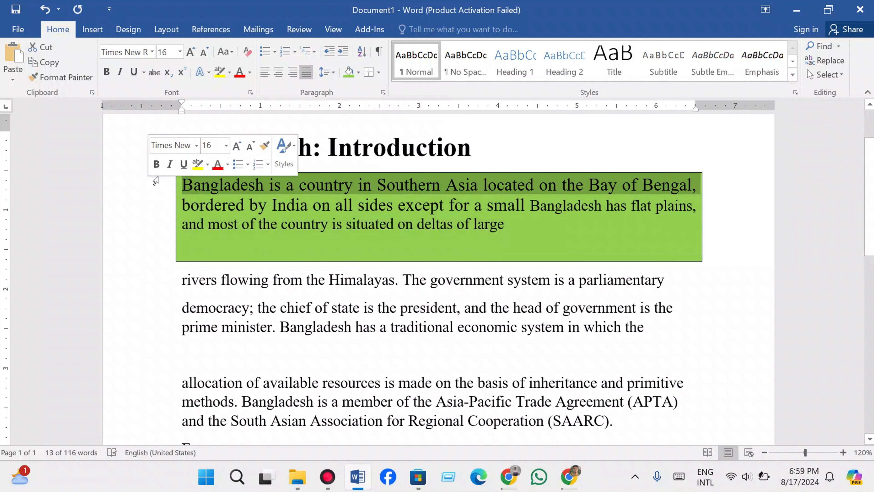
click(156, 164)
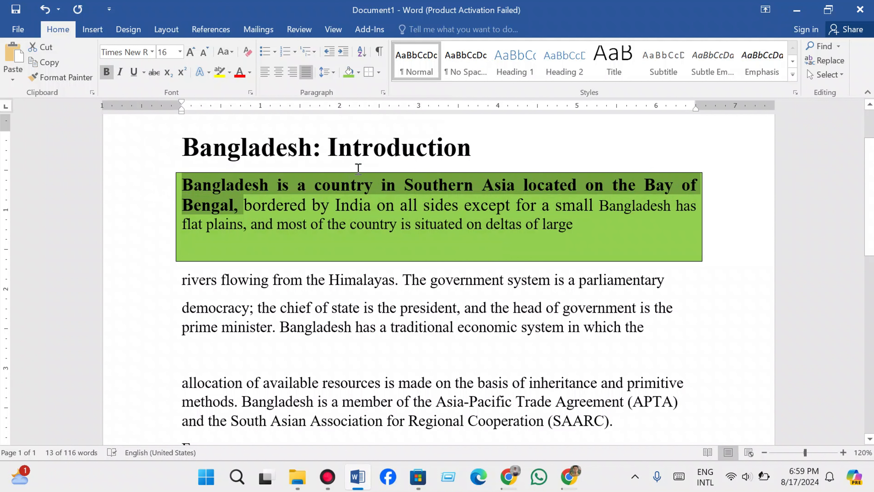
key(ctrl+z)
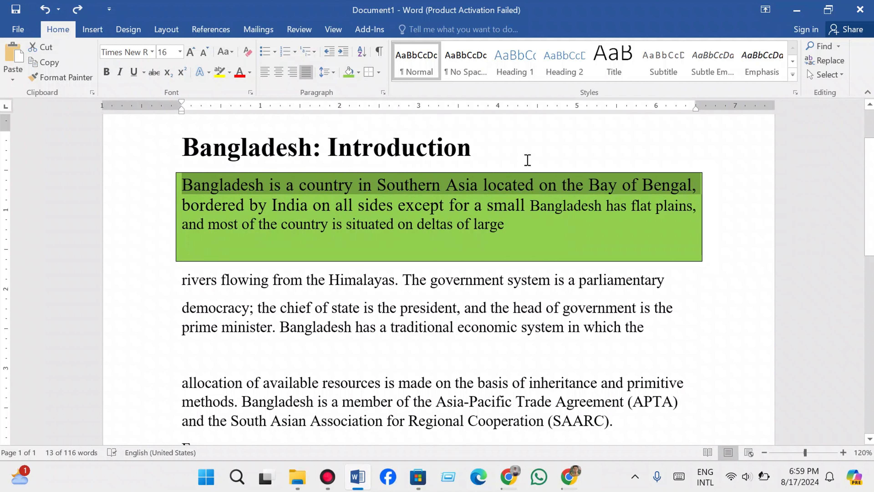
click(527, 160)
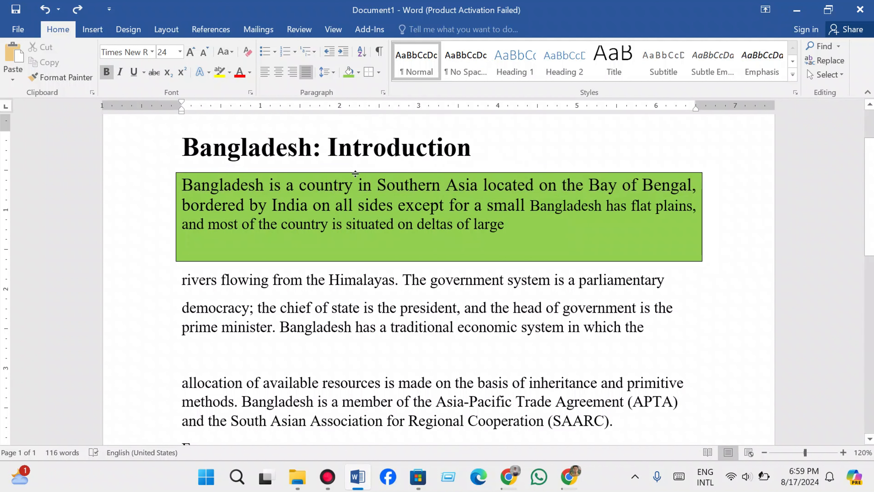
Insert a horizontal line between the title and the shaded paragraph, and undo the insertion
click(378, 73)
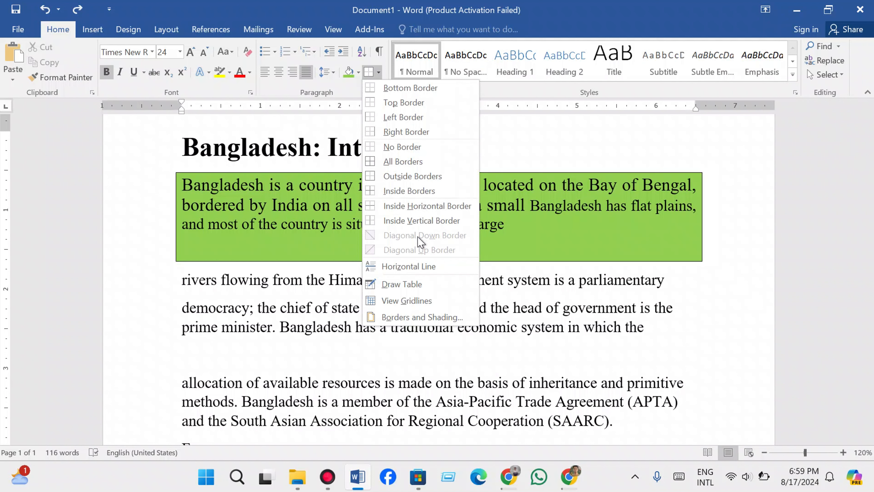
click(407, 273)
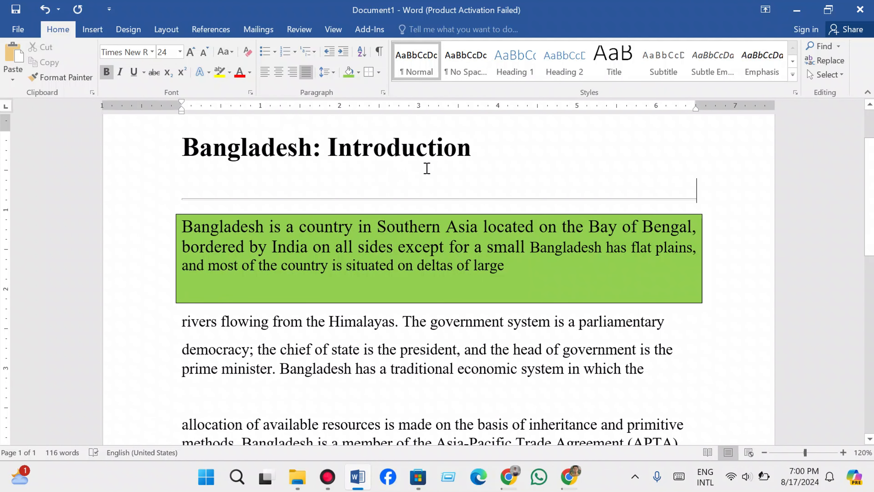
scroll(470, 223, down, 3)
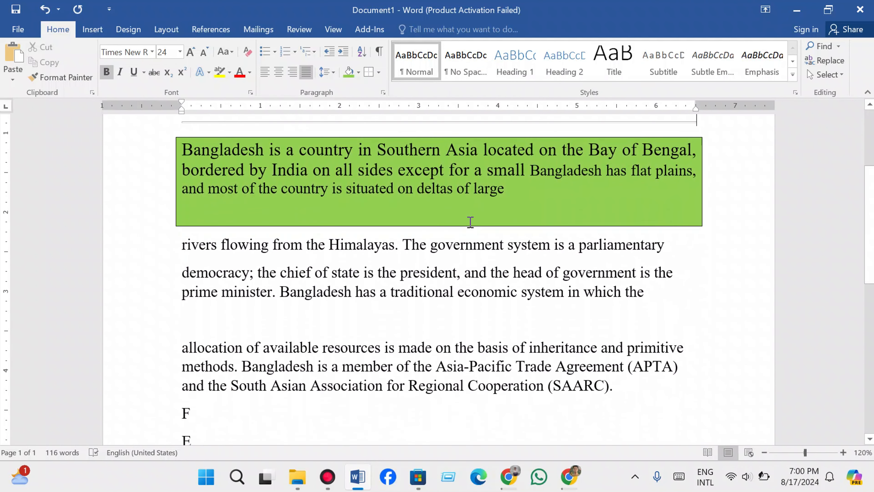
scroll(470, 222, up, 1)
key(ctrl+z)
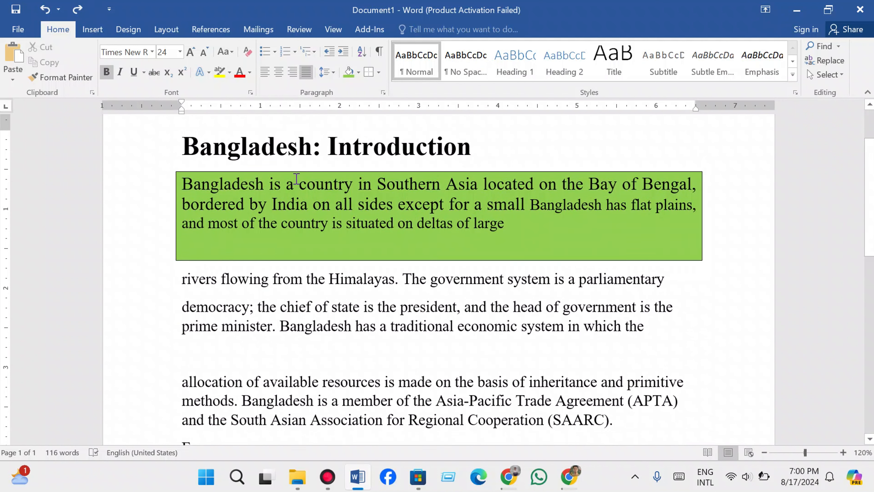
Draw a single-cell table about 6.42" wide and 0.13" high below the letter A at the end of the document
click(378, 72)
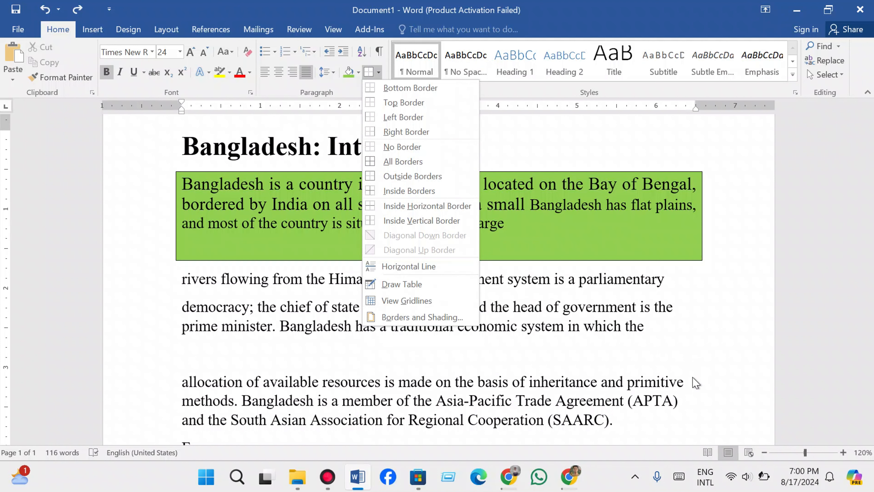
click(702, 385)
scroll(558, 361, down, 5)
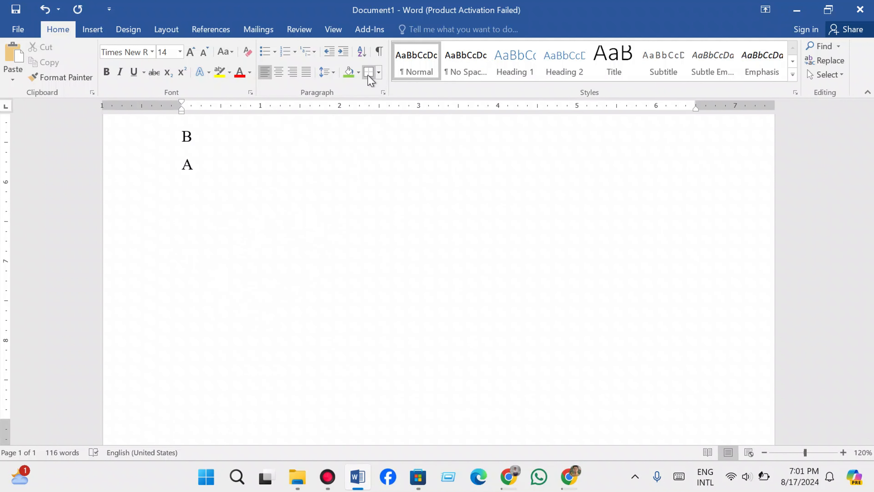
click(379, 74)
click(419, 284)
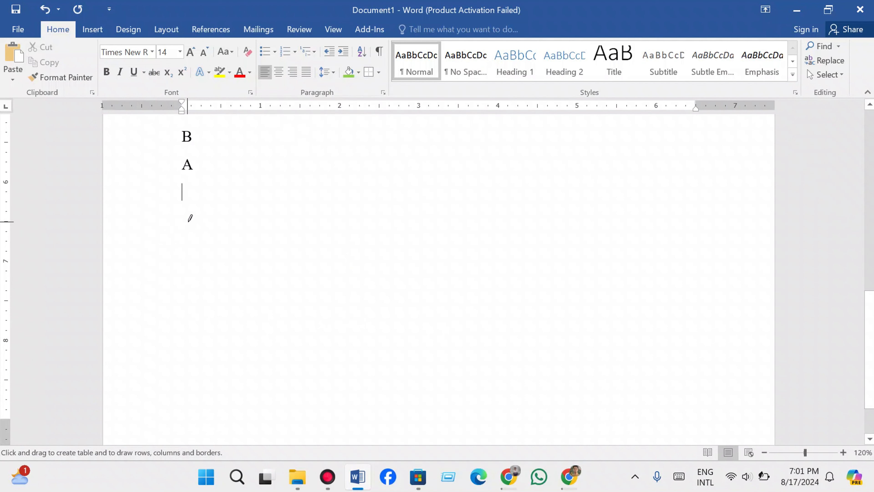
drag(187, 222, 695, 235)
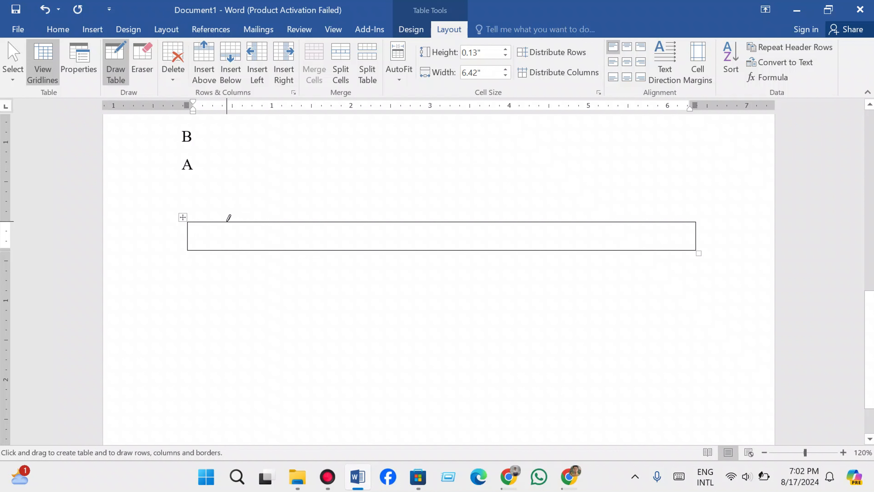
Divide the drawn row into four cells with three vertical lines, and add a narrow cell beneath its first cell
drag(229, 218, 228, 249)
drag(275, 220, 278, 248)
drag(344, 222, 354, 249)
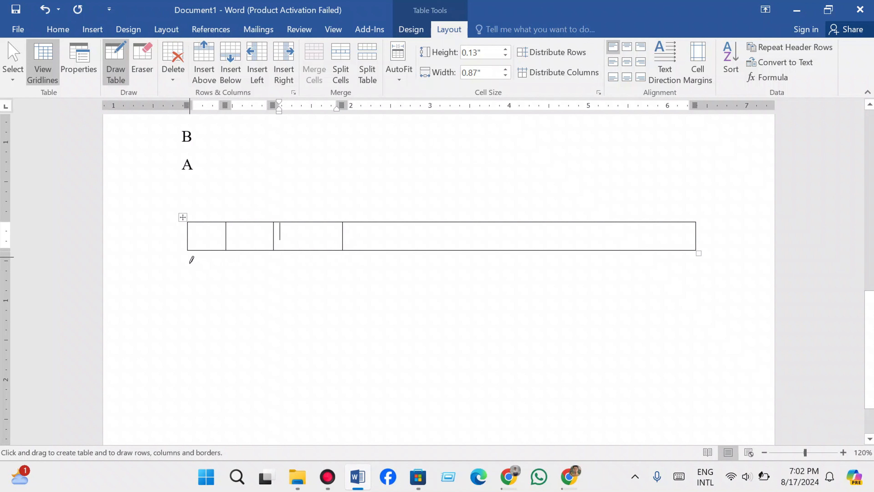
drag(189, 299, 207, 251)
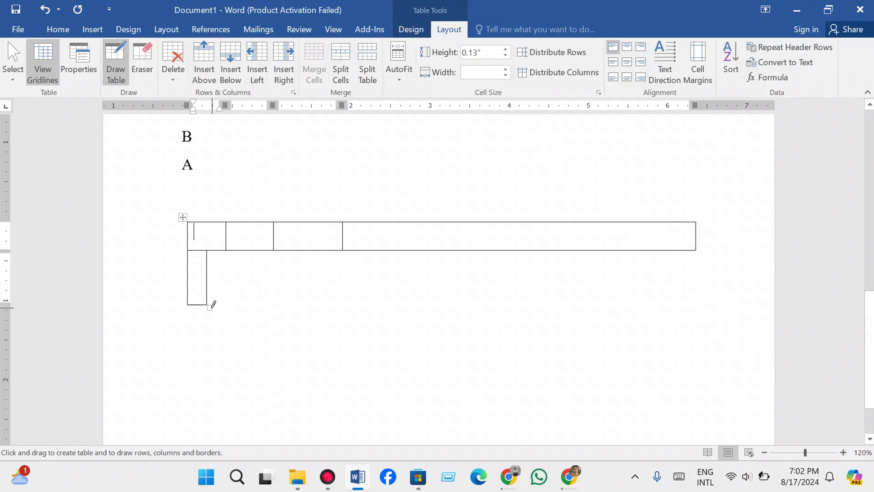
Draw a second table about 0.62" high beside the letter A, with two column dividers and diagonals across its first two cells
mouse_move(213, 305)
mouse_down()
mouse_move(611, 283)
mouse_move(728, 236)
mouse_move(709, 249)
mouse_up()
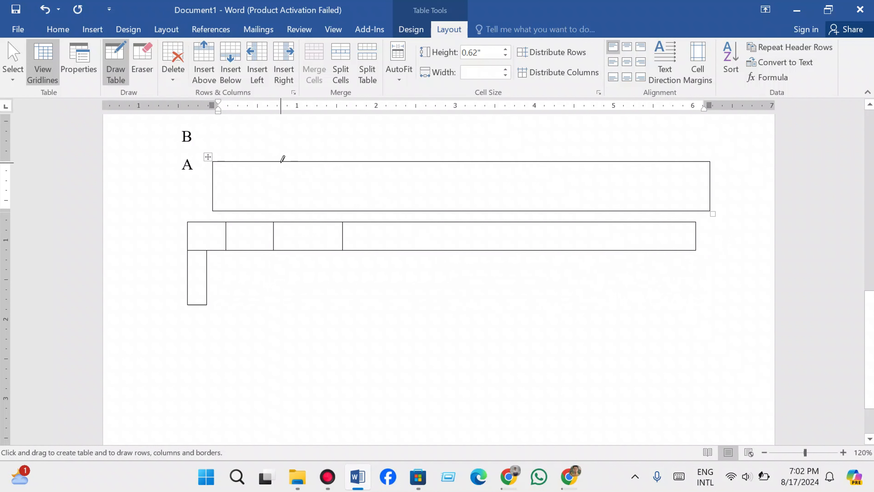
drag(283, 158, 282, 211)
mouse_move(333, 161)
mouse_down()
mouse_move(348, 210)
mouse_move(335, 216)
mouse_up()
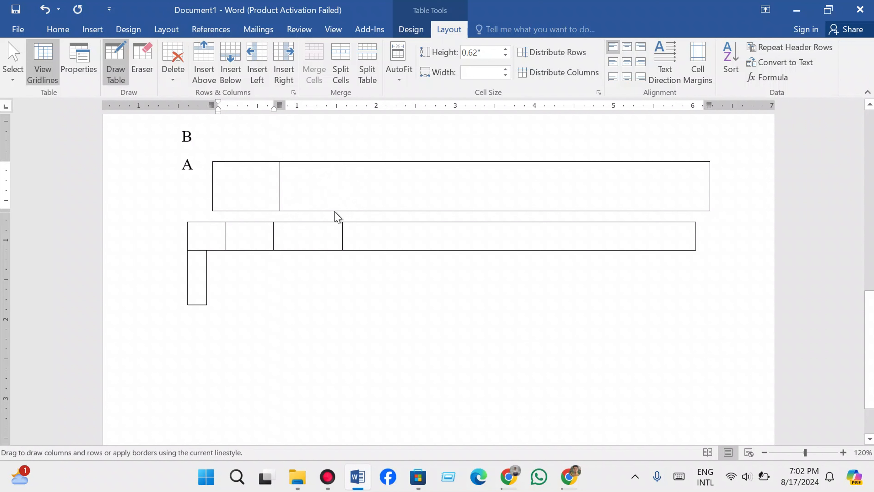
mouse_move(214, 161)
mouse_down()
mouse_move(283, 201)
mouse_move(280, 210)
mouse_up()
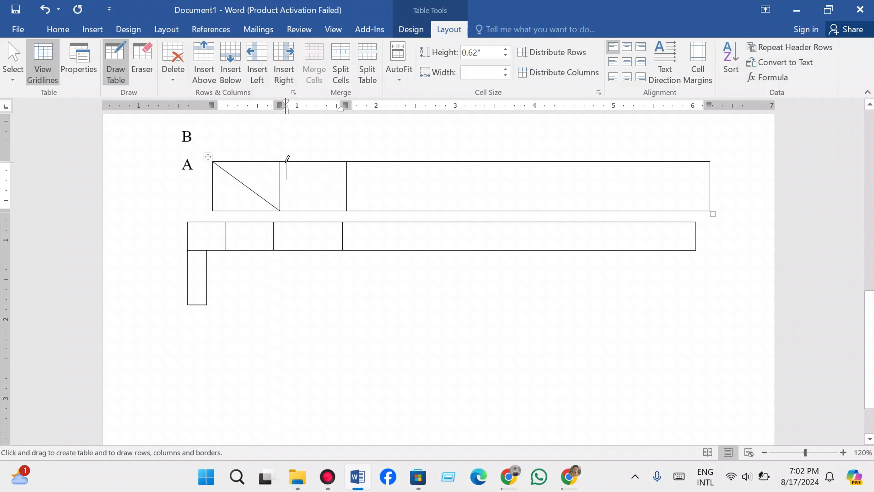
drag(289, 167, 342, 203)
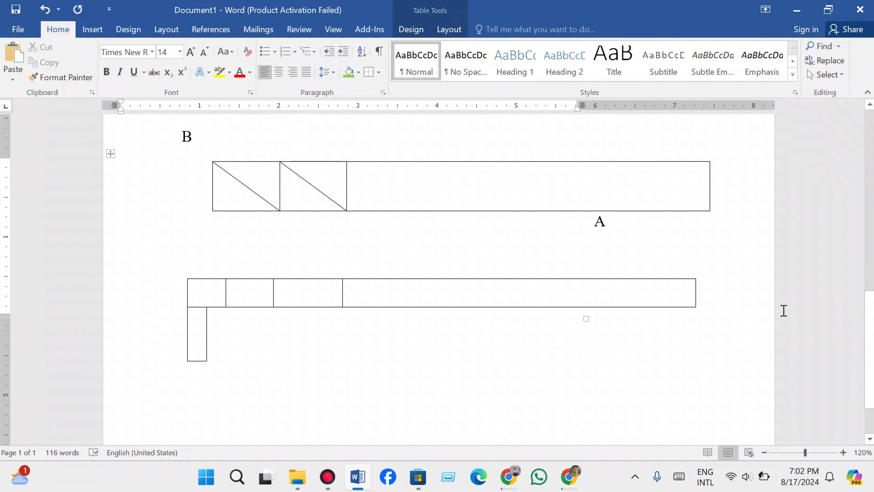
Preview No Spacing, Heading 1 and Emphasis on the title and shaded paragraph, and look through the full style gallery without applying any style
scroll(421, 155, up, 15)
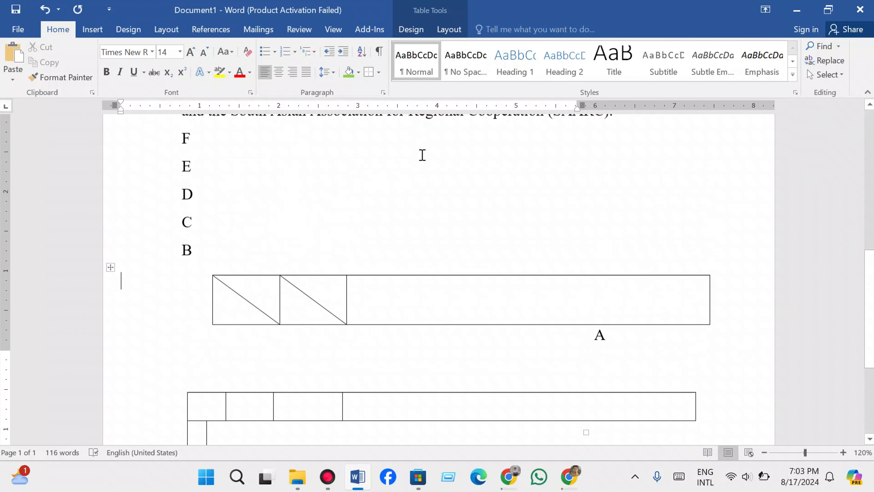
scroll(422, 154, down, 2)
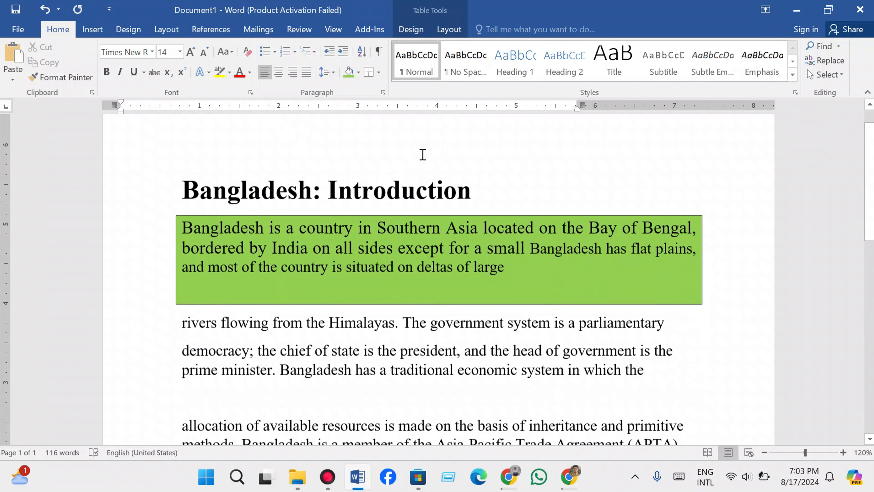
click(132, 281)
click(135, 347)
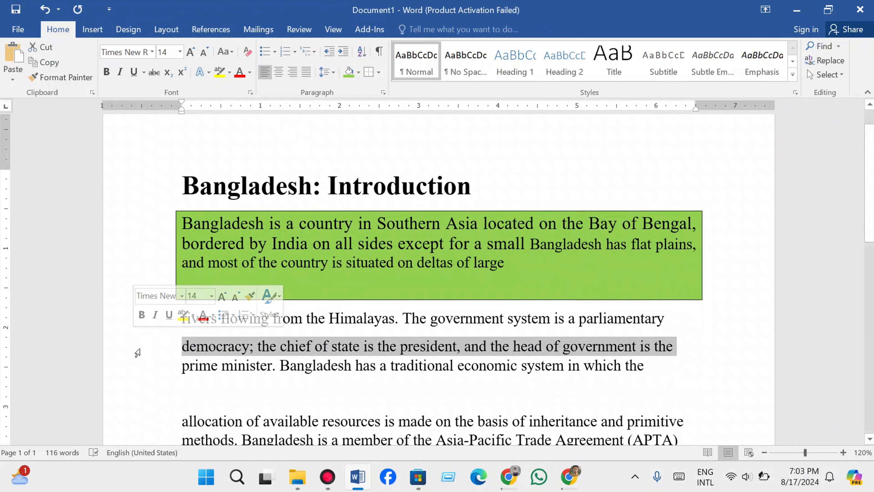
drag(156, 210, 688, 297)
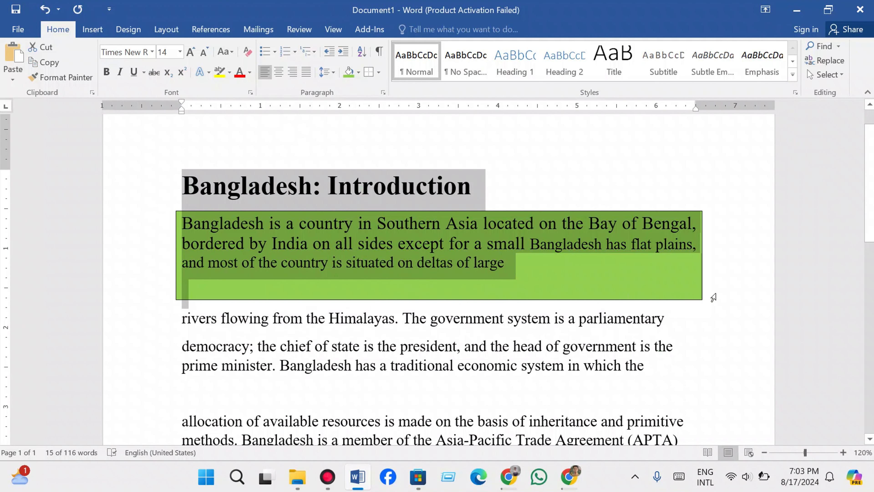
click(472, 63)
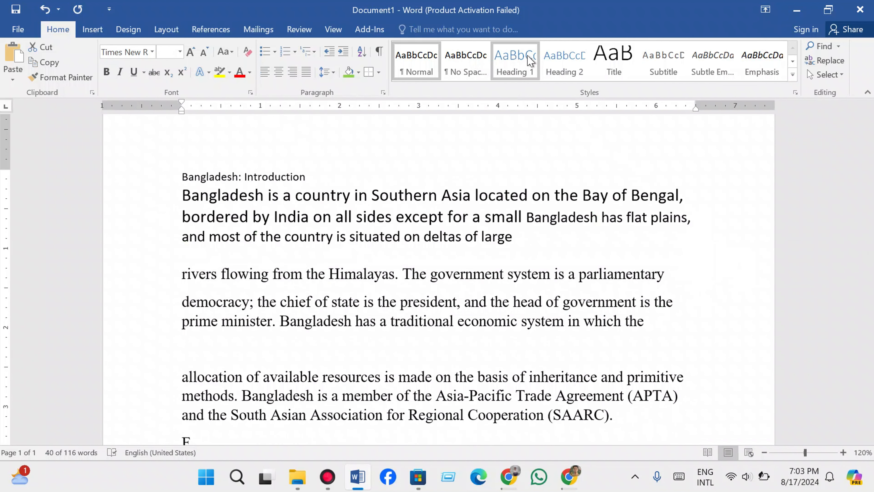
click(531, 60)
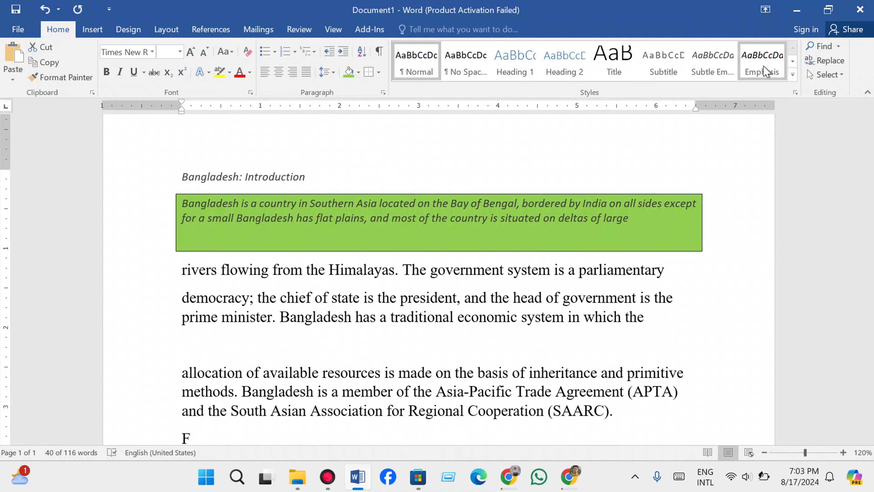
click(791, 75)
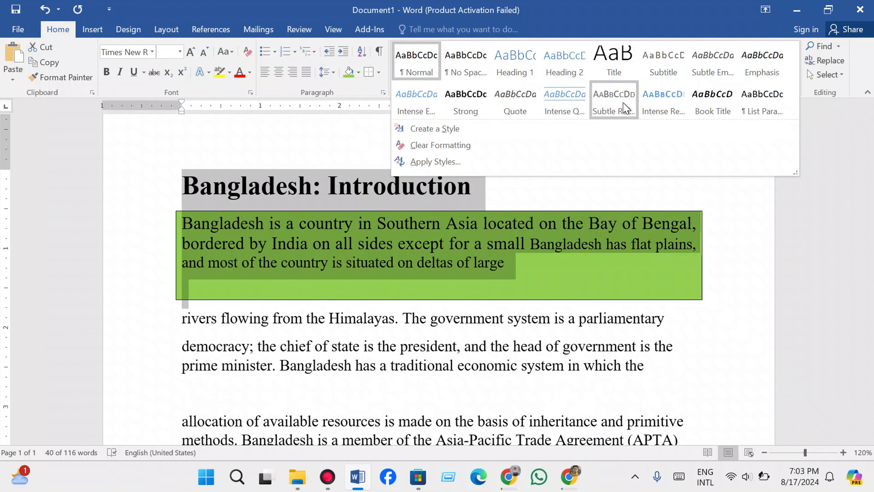
click(817, 142)
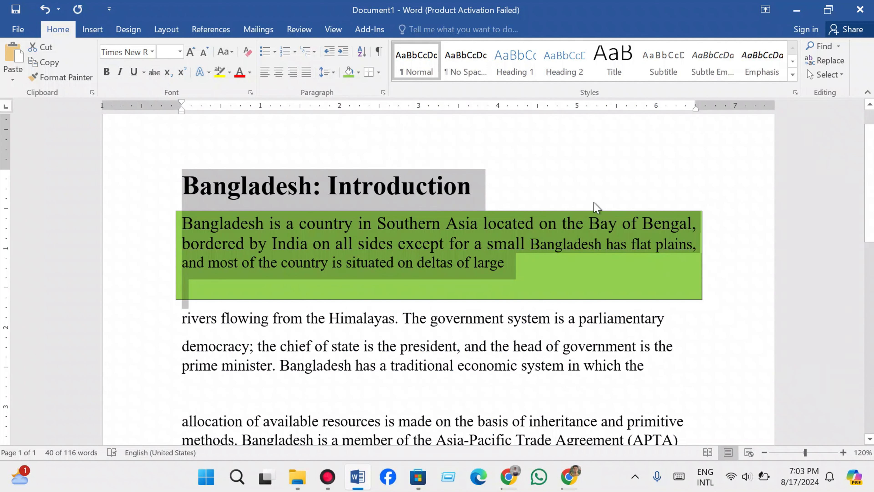
click(572, 172)
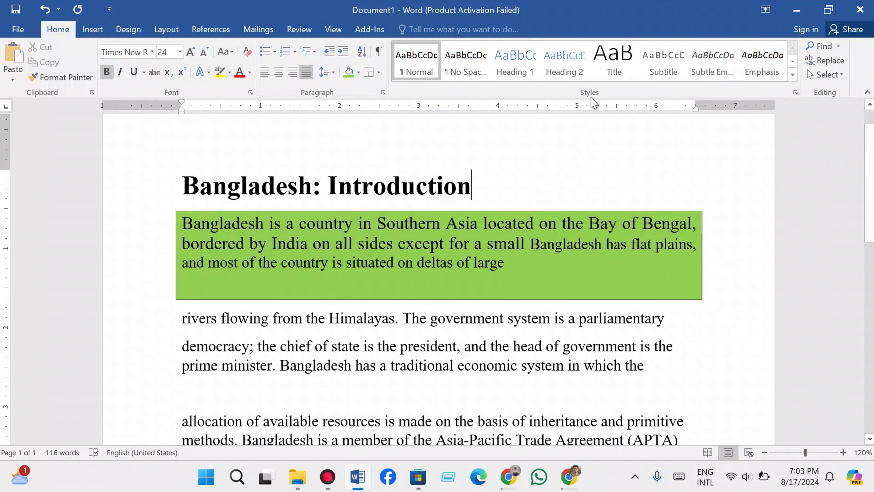